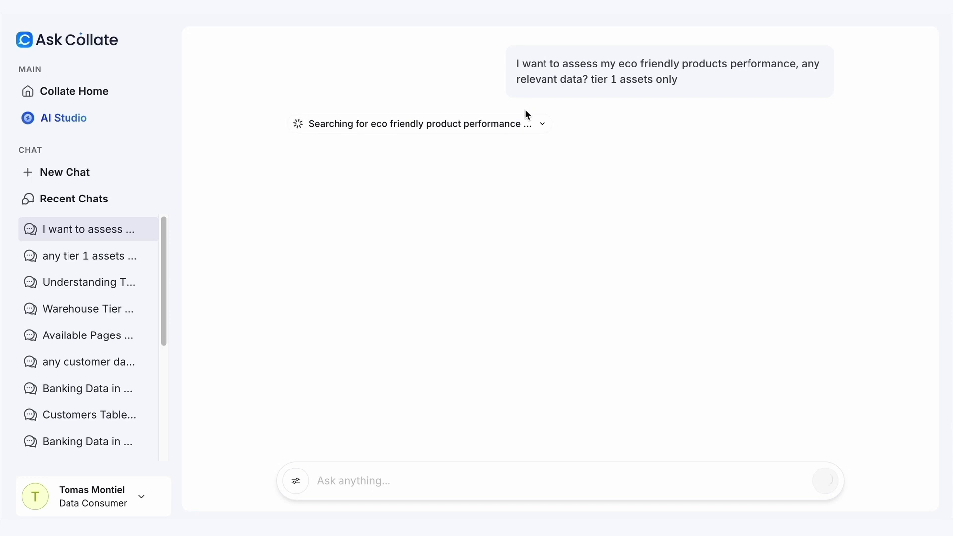
Ask the assistant to focus on Snowflake and give total market share for eco vs non eco friendly products in terms of total revenue share
left_click(430, 126)
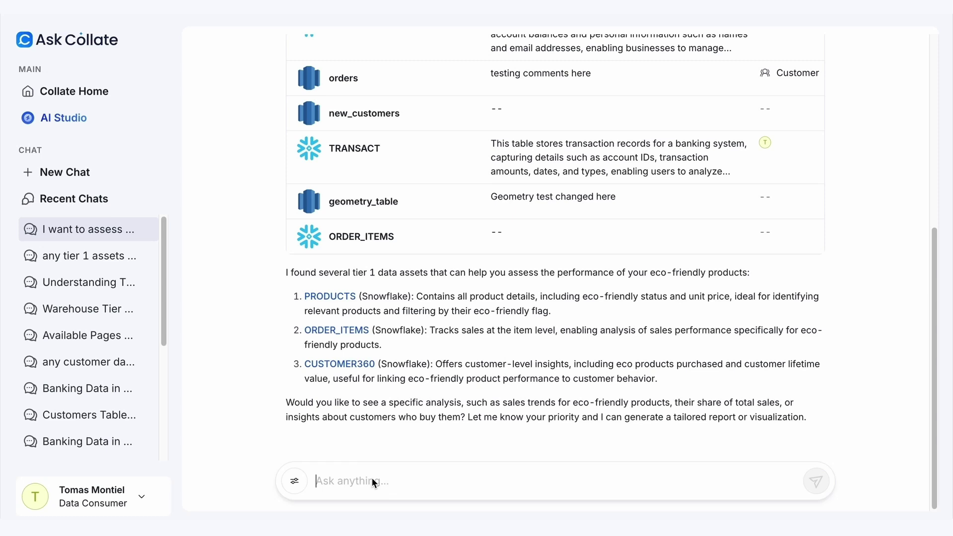
type("let's focus on snowflake. ")
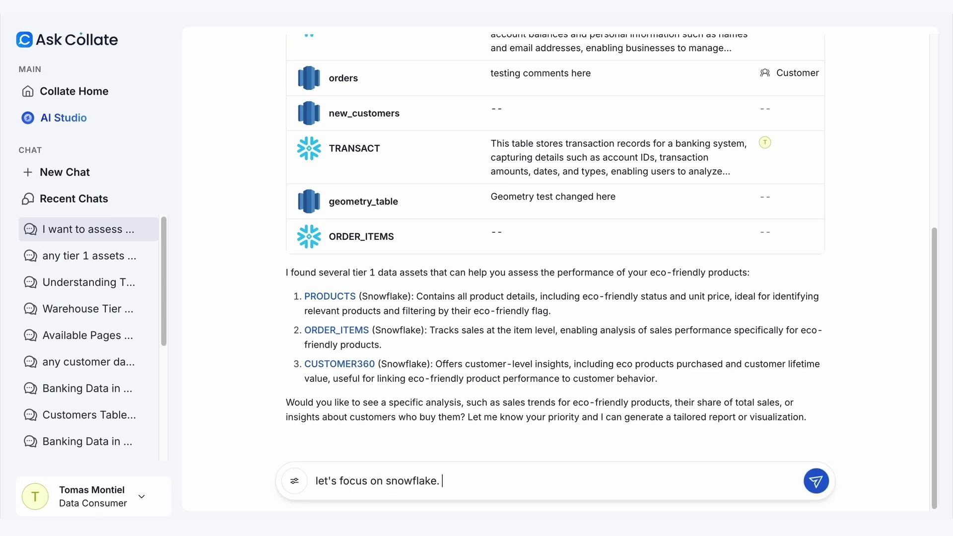
type("Give me total market share for eco vs non ")
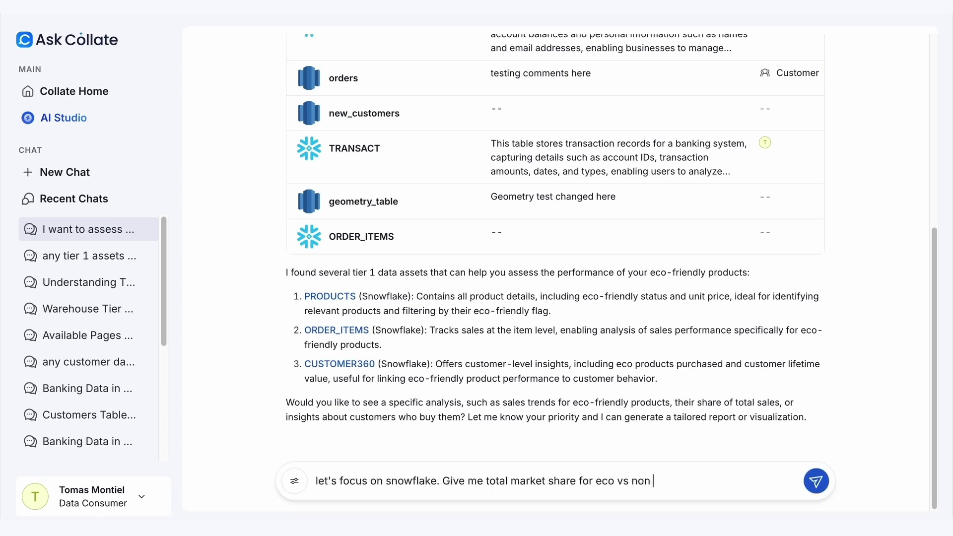
type("eco friendly products in terms of total revenue share")
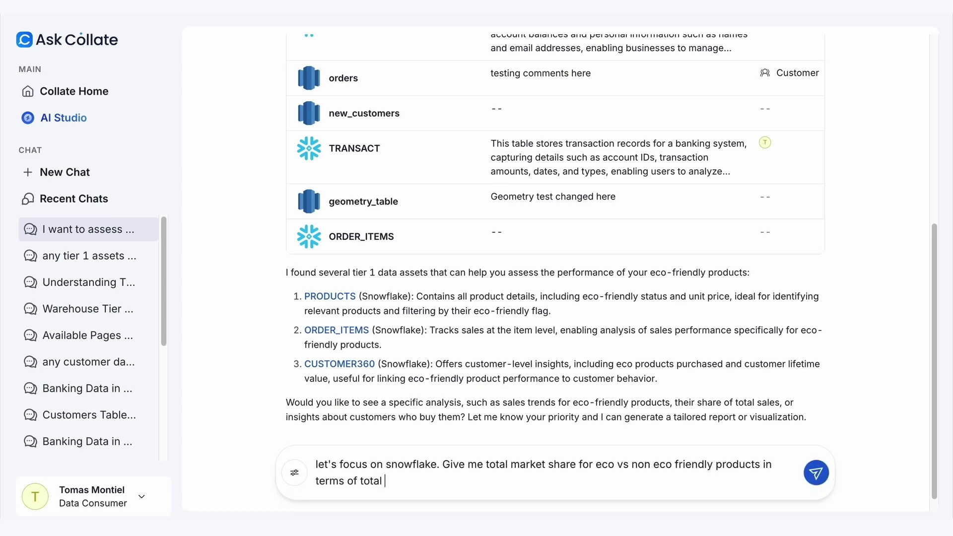
key("Return")
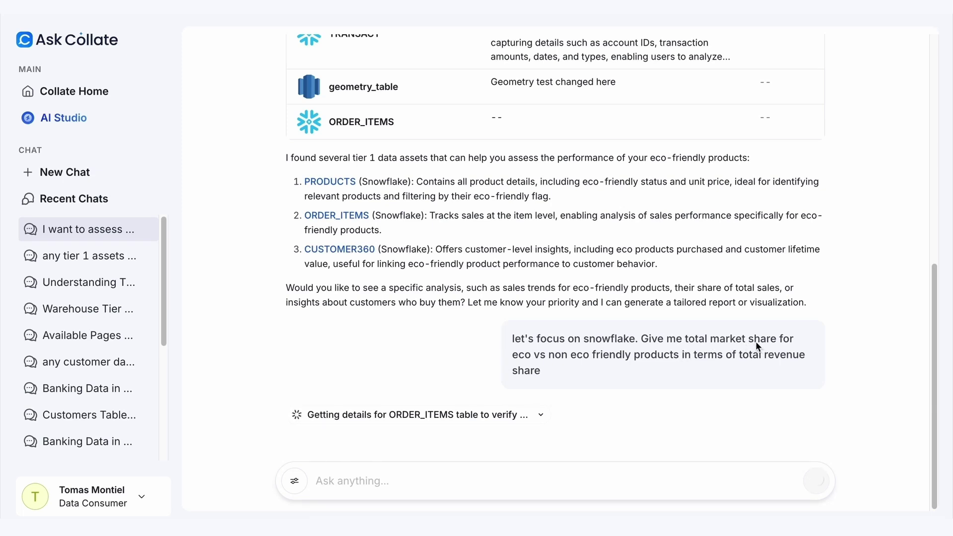
Review the submitted market share question and read the eco-friendly revenue share finding in the answer
left_click_drag(642, 338, 749, 372)
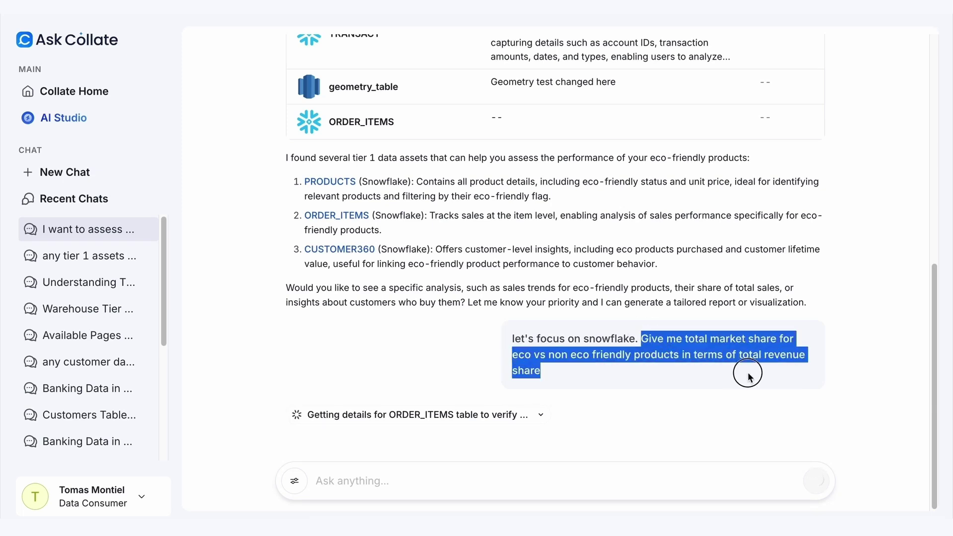
left_click(437, 368)
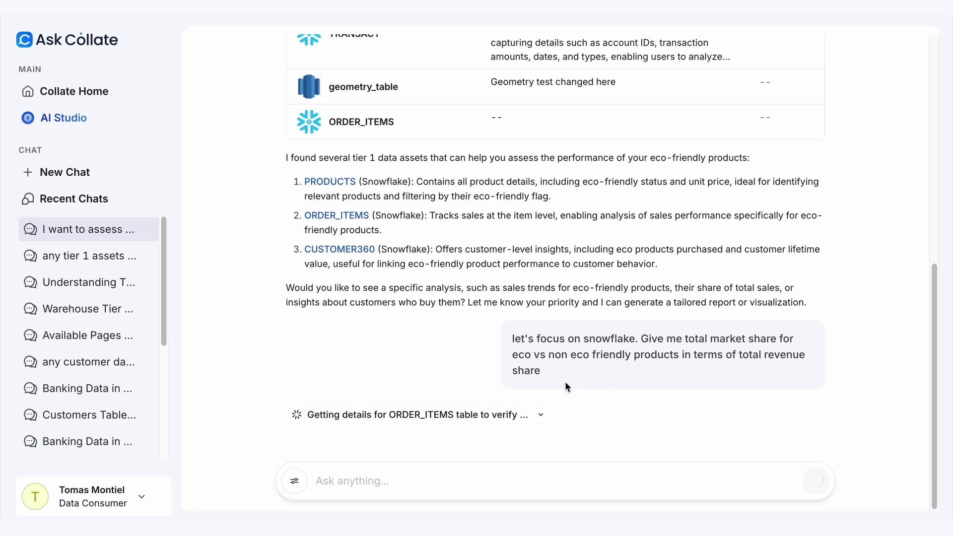
left_click(532, 415)
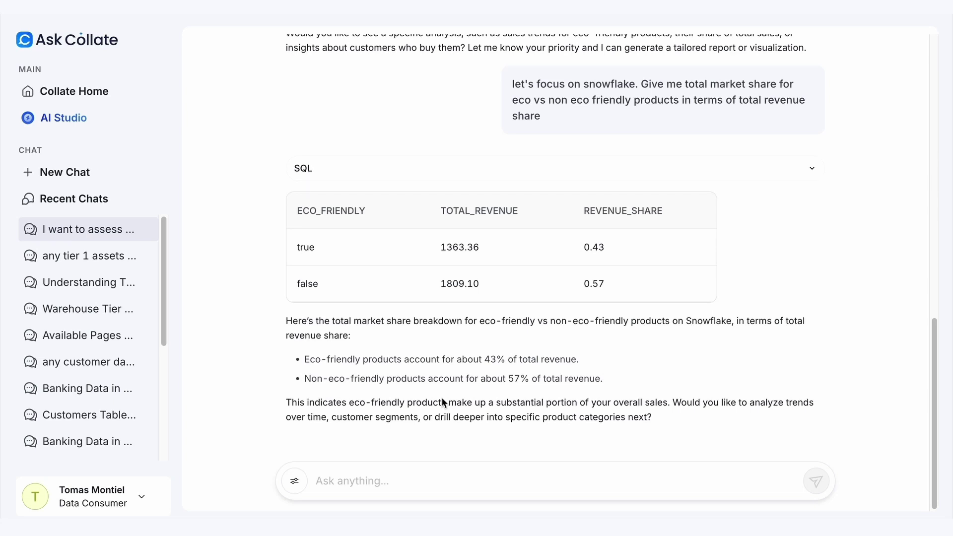
left_click(304, 360)
left_click_drag(303, 360, 591, 364)
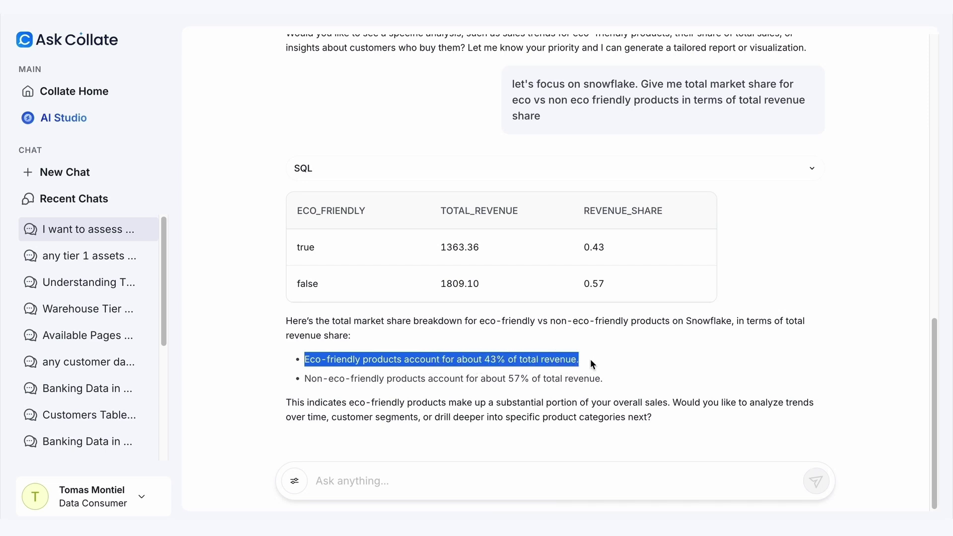
left_click(592, 363)
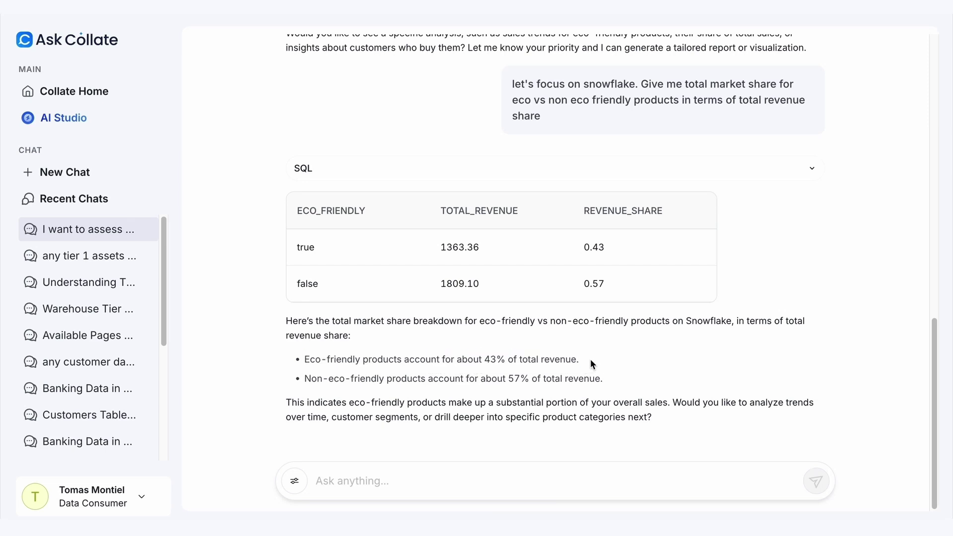
Expand the SQL behind the revenue share answer, look through the query and copy it
left_click(475, 170)
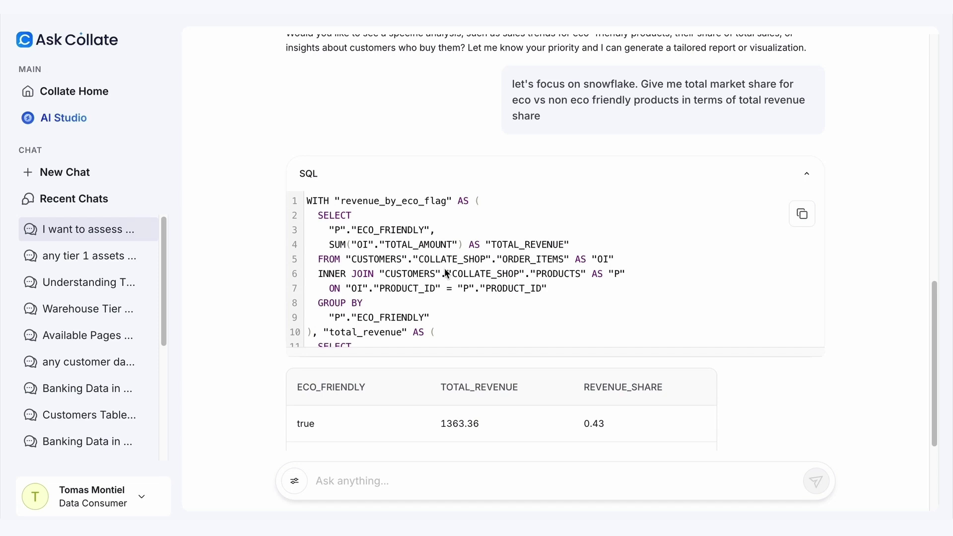
scroll(445, 273, "down", 4)
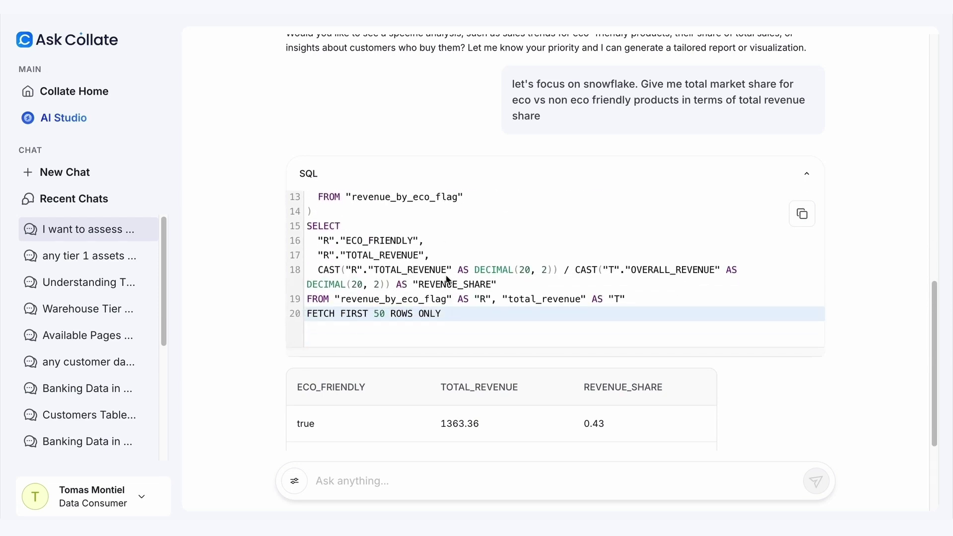
scroll(446, 275, "up", 4)
left_click(802, 213)
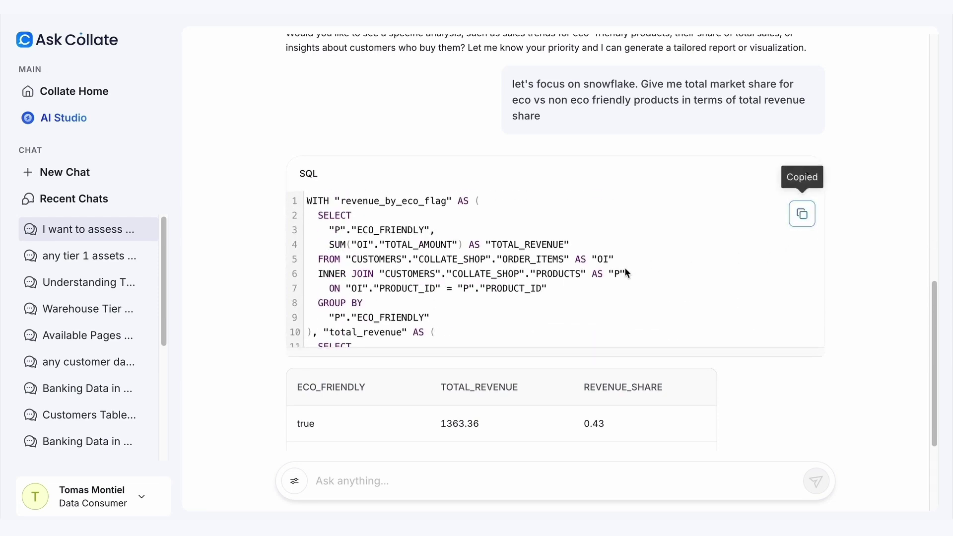
Ask the assistant to make a bar plot of market share
scroll(556, 331, "down", 3)
scroll(500, 386, "down", 3)
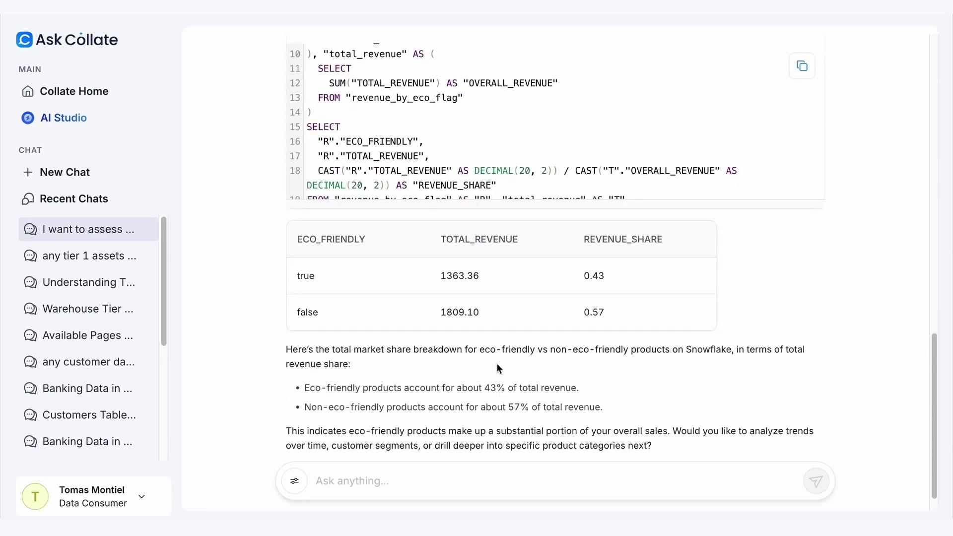
scroll(497, 368, "down", 1)
left_click(439, 485)
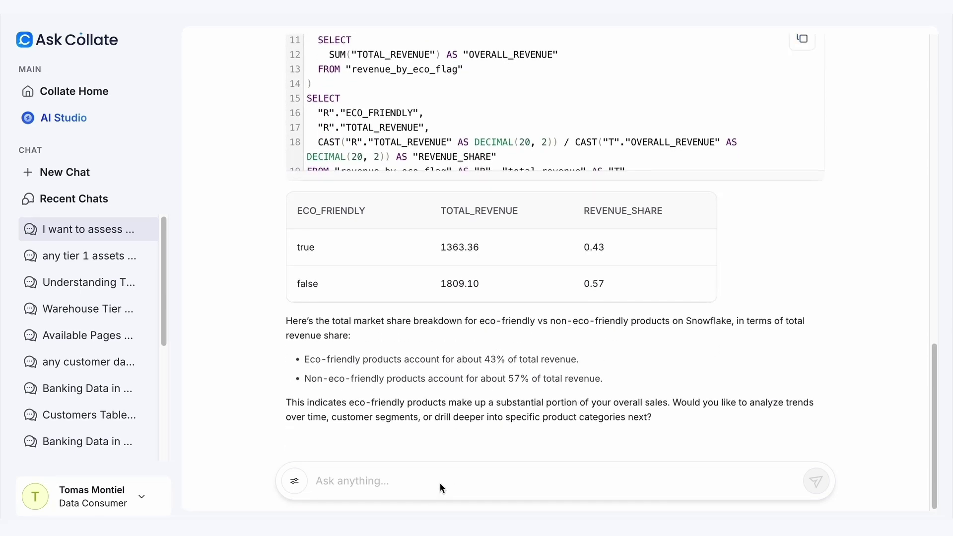
type("make a bar plot of")
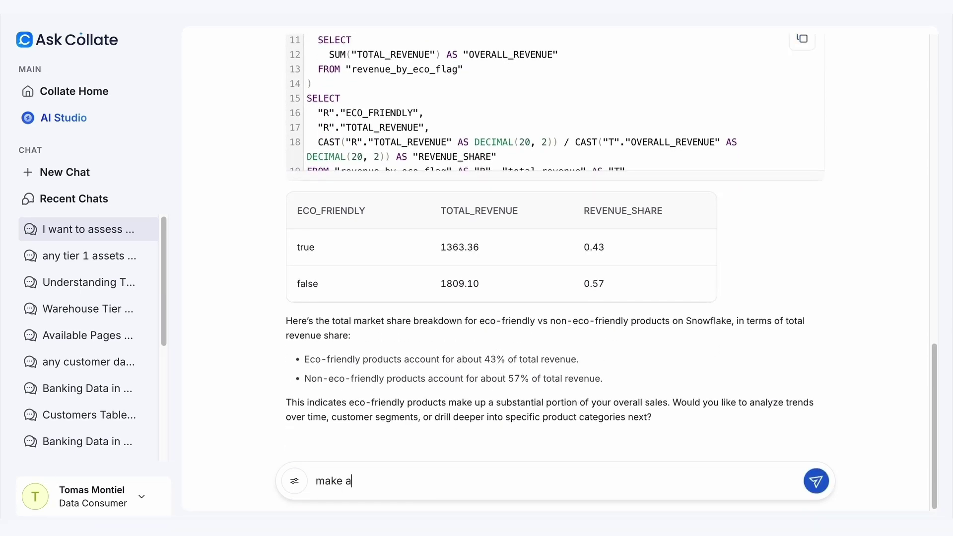
type(" market share")
key("Return")
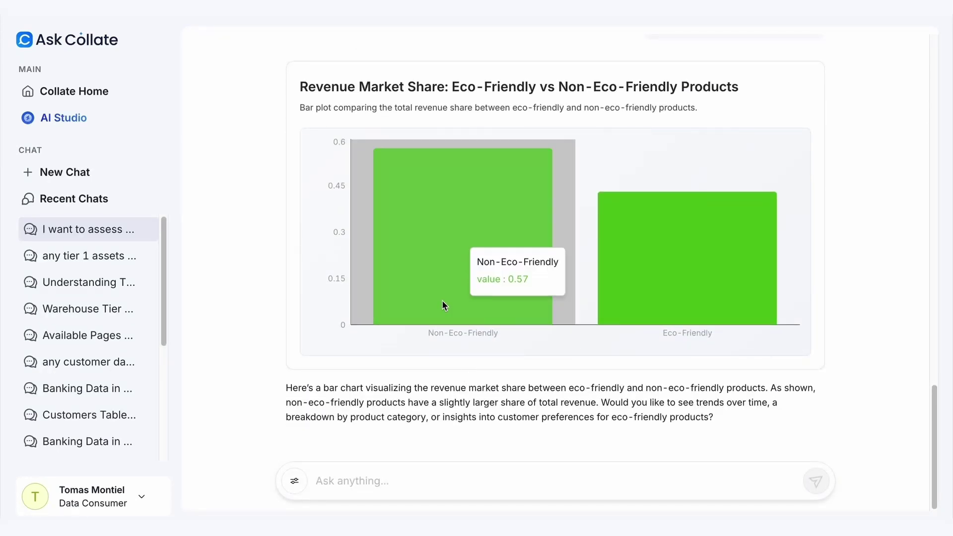
Inspect the values of the eco-friendly and non-eco-friendly bars in the market share chart
scroll(460, 329, "up", 1)
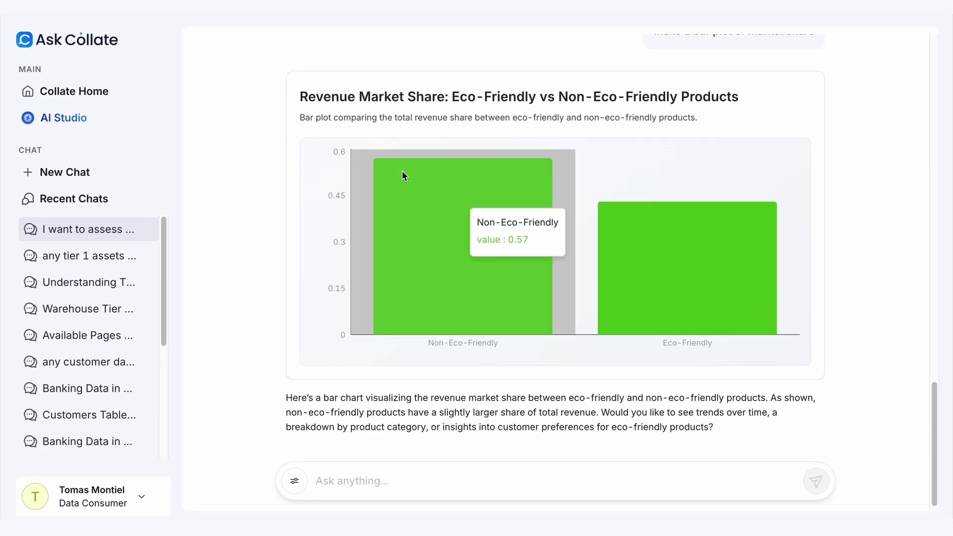
mouse_move(620, 249)
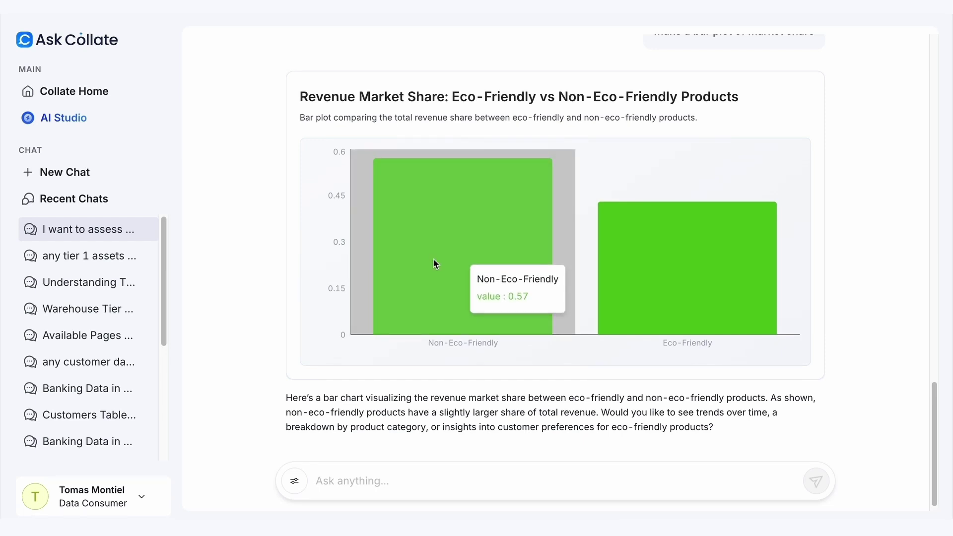
mouse_move(650, 285)
mouse_move(453, 262)
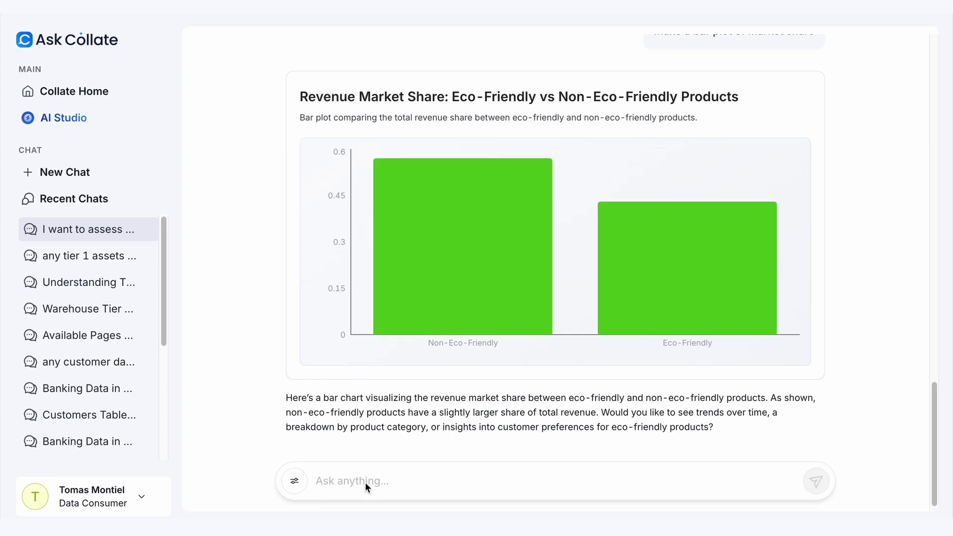
Ask the assistant to make the chart dark green and its description insightful as a one liner
type("make it dark green")
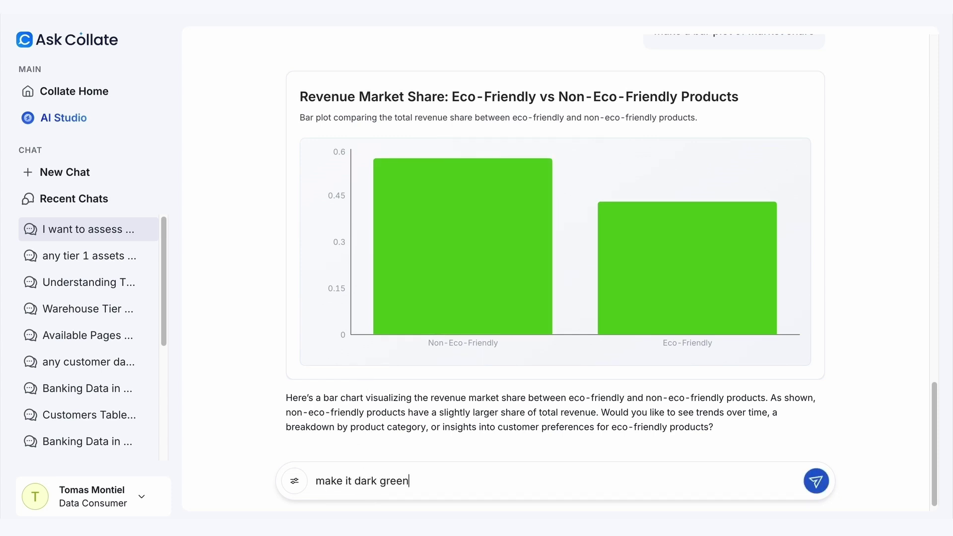
type(". Also make the description insigth")
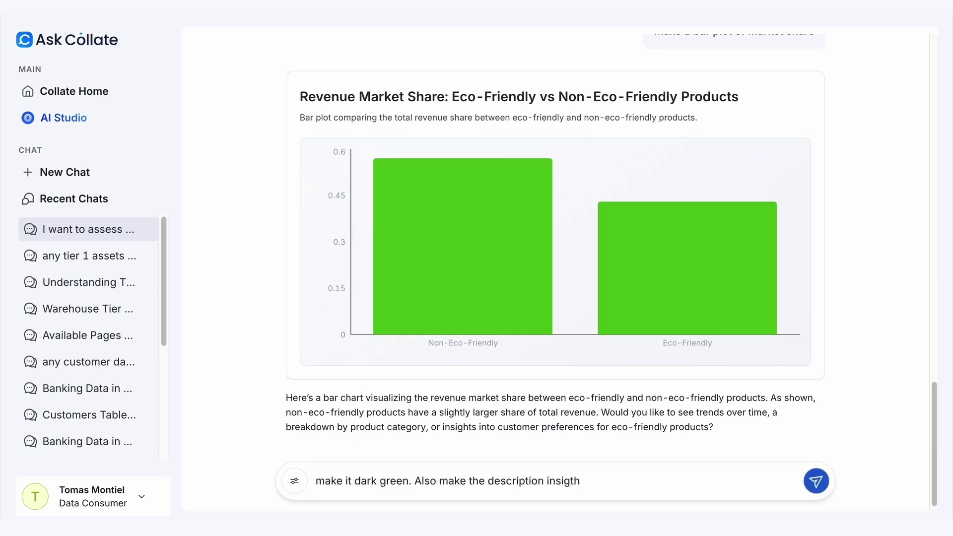
key("BackSpace")
key("BackSpace")
type("htful (one liner)")
key("Return")
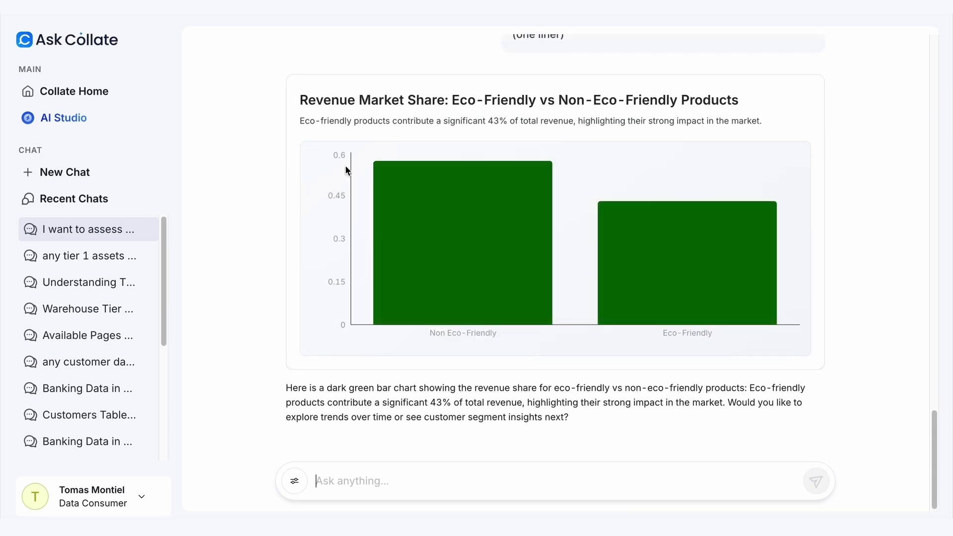
Compare the dark green chart's description with the earlier chart's, and check the bar values of the dark green chart
left_click_drag(299, 120, 781, 121)
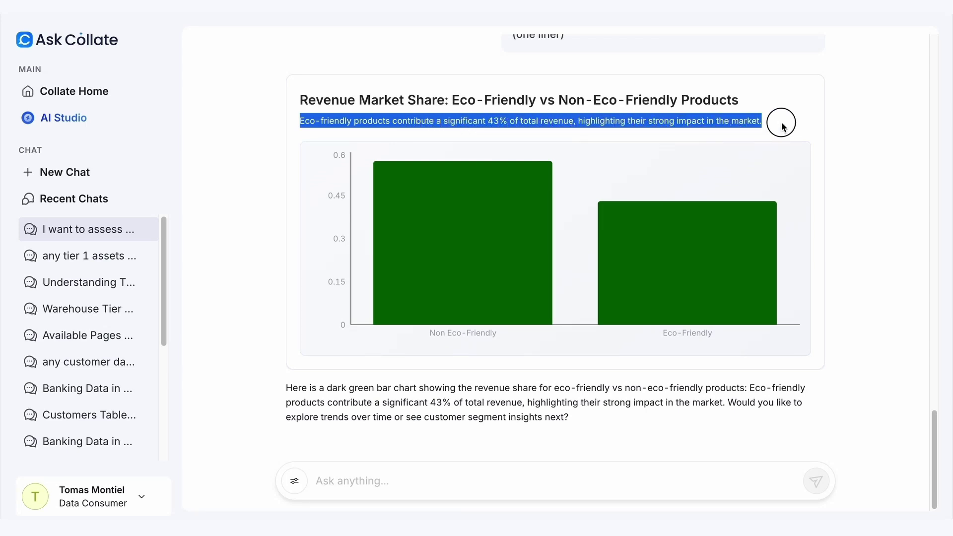
scroll(291, 139, "up", 5)
scroll(330, 176, "up", 4)
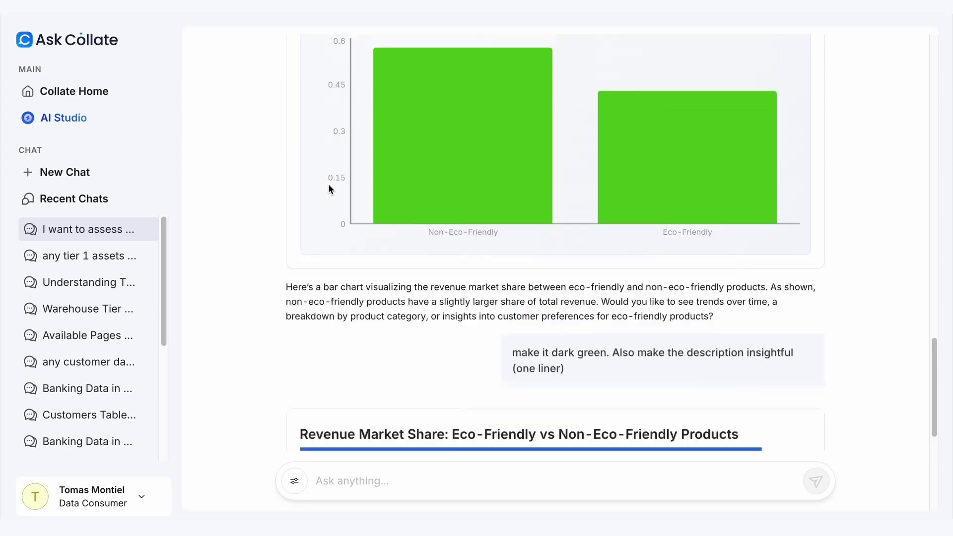
left_click_drag(302, 92, 706, 98)
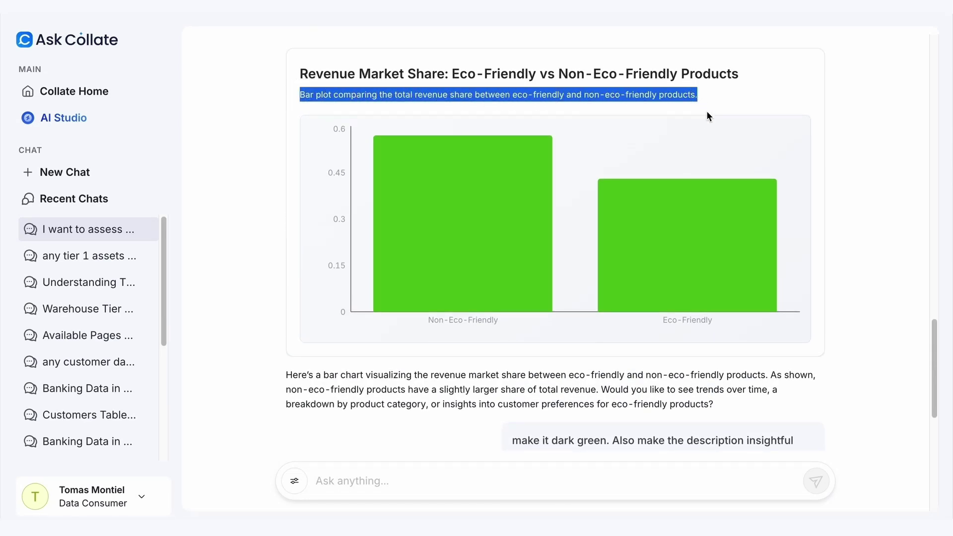
scroll(789, 144, "down", 8)
left_click(420, 442)
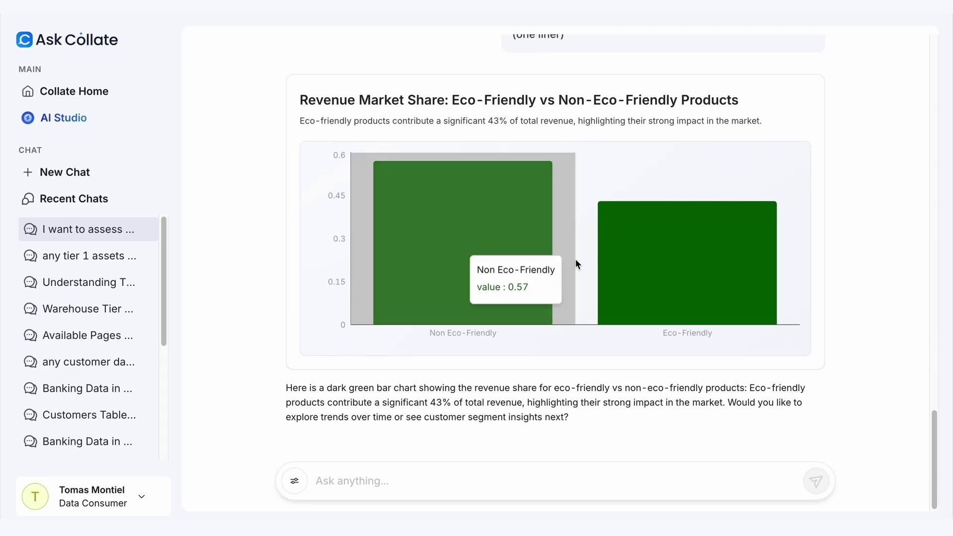
mouse_move(512, 264)
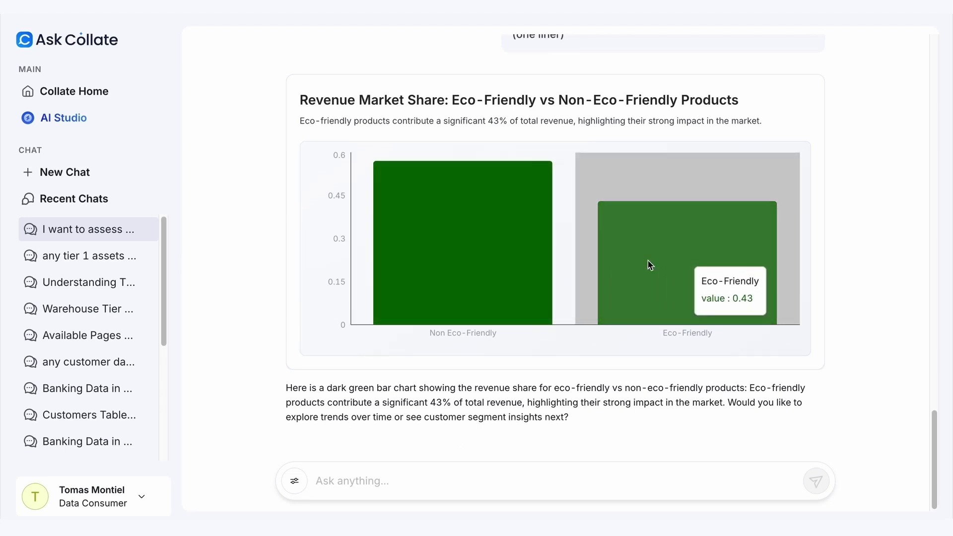
Ask the assistant to make it a doughnut chart instead and plot the non eco products in gray color
left_click(393, 484)
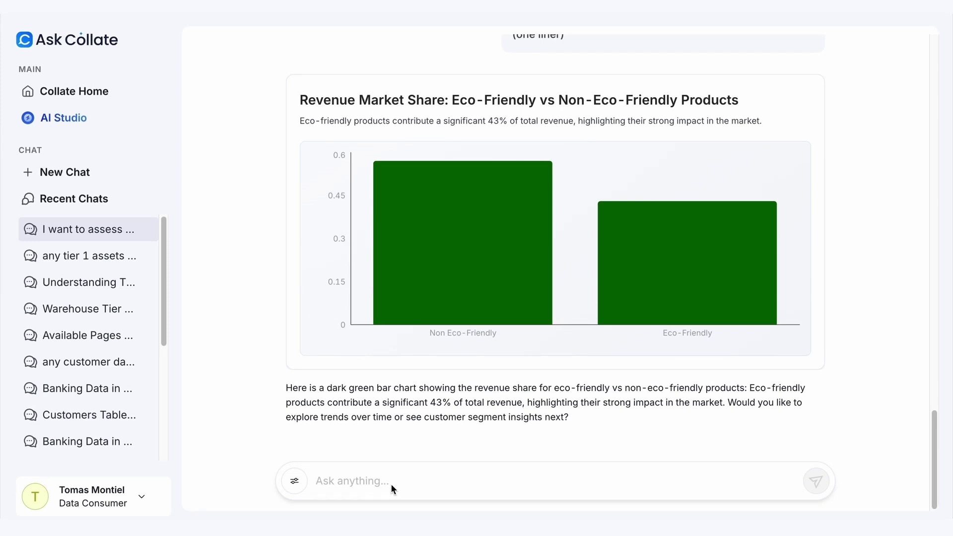
type("m")
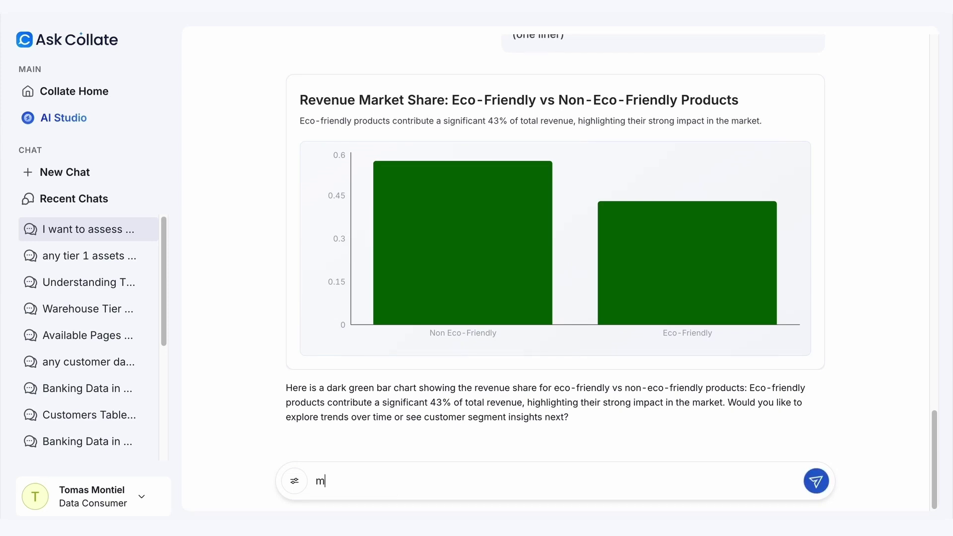
type("ake it a doughnut chart instead. And ")
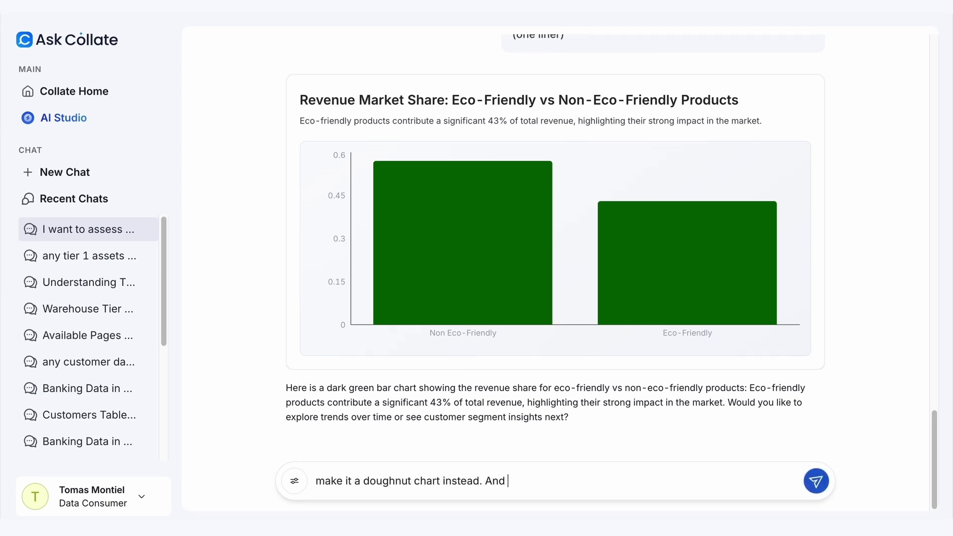
type("plot the non eco products in g")
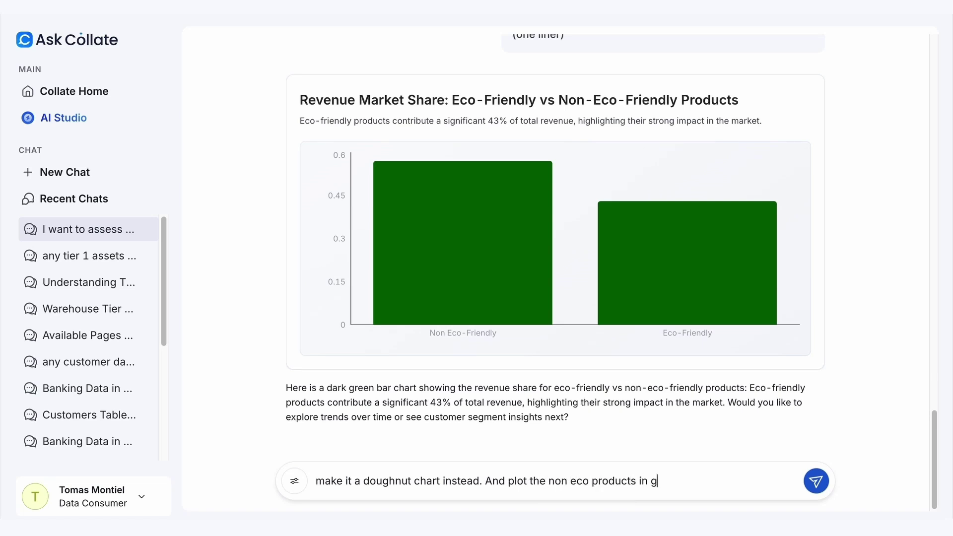
type("ray color")
key("Return")
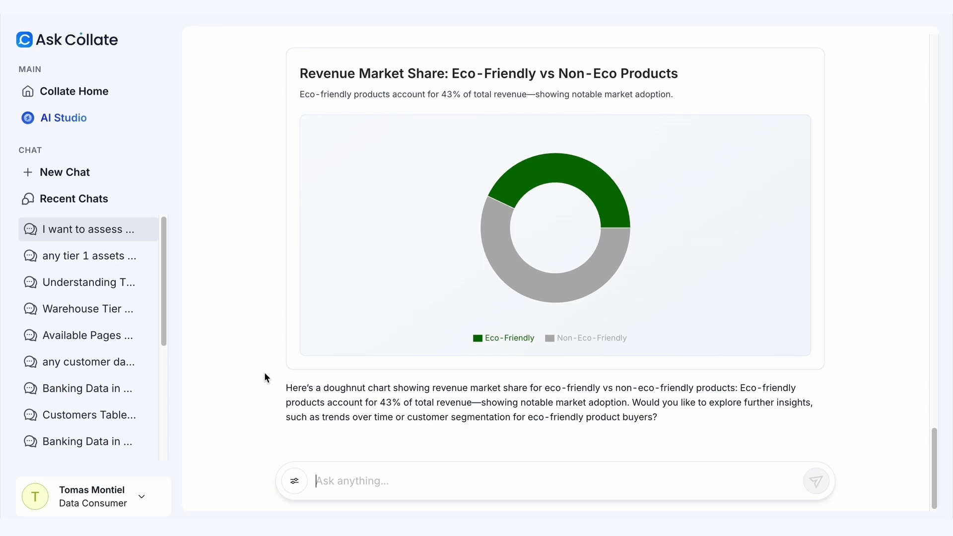
Open the CUSTOMER360 table from the assistant's earlier list of tier 1 Snowflake assets
scroll(264, 373, "up", 15)
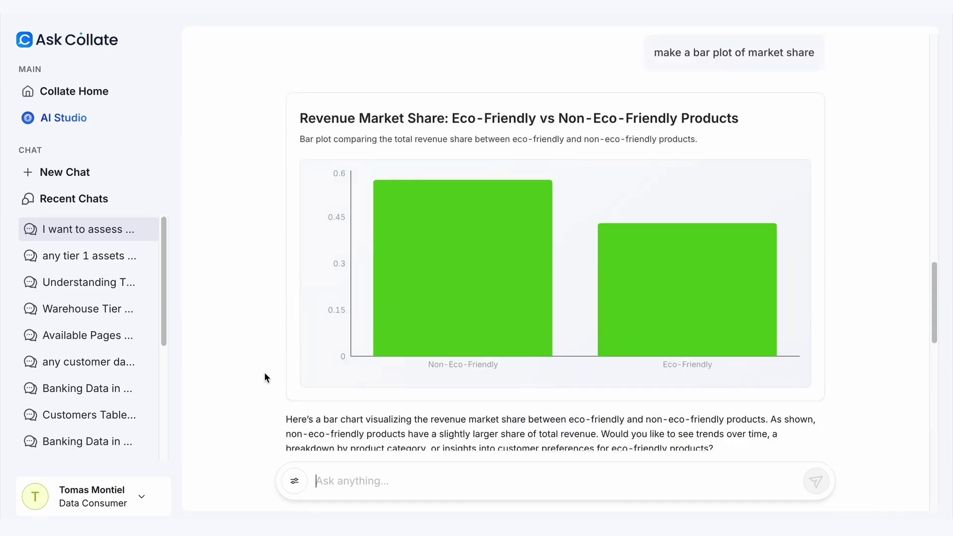
scroll(265, 378, "up", 2)
scroll(264, 372, "up", 15)
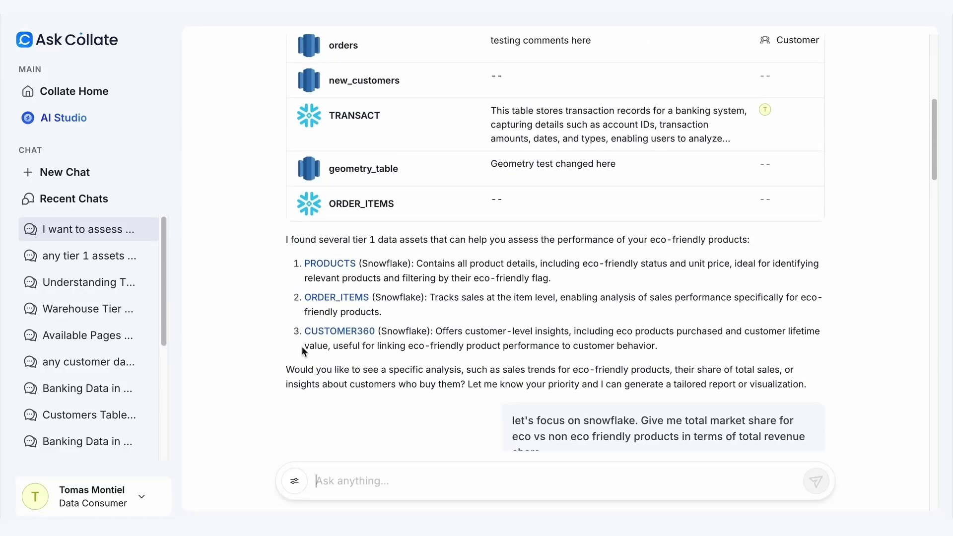
left_click(340, 330)
Examine the CUSTOMER360 columns and their descriptions, especially LIFETIME_VALUE, CUSTOMER_TIER and ECO_PRODUCTS_PURCHASED
scroll(373, 375, "down", 3)
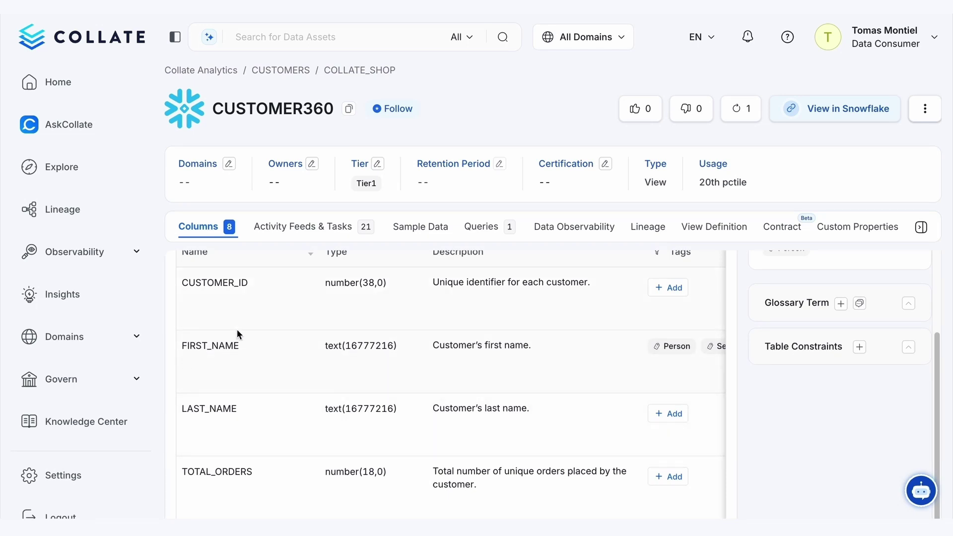
scroll(254, 390, "down", 1)
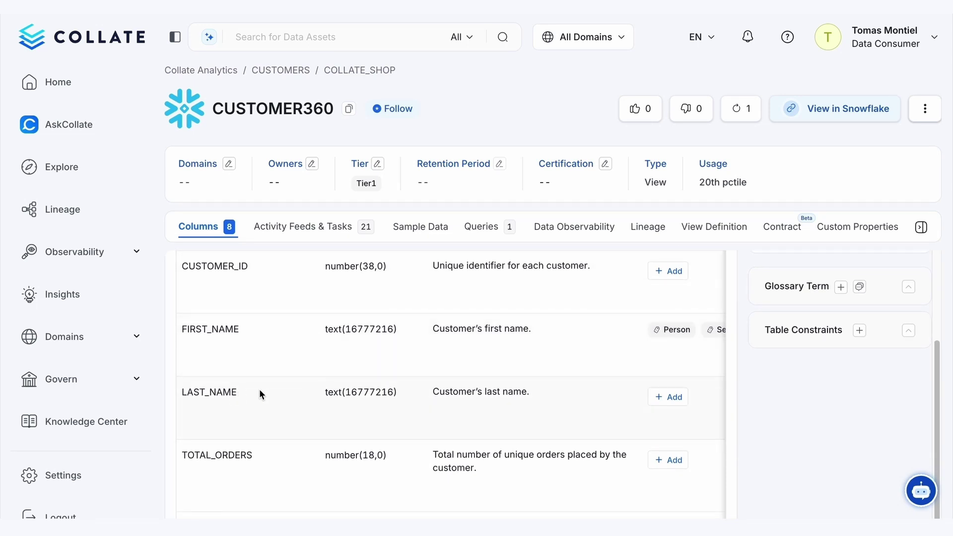
scroll(278, 391, "down", 5)
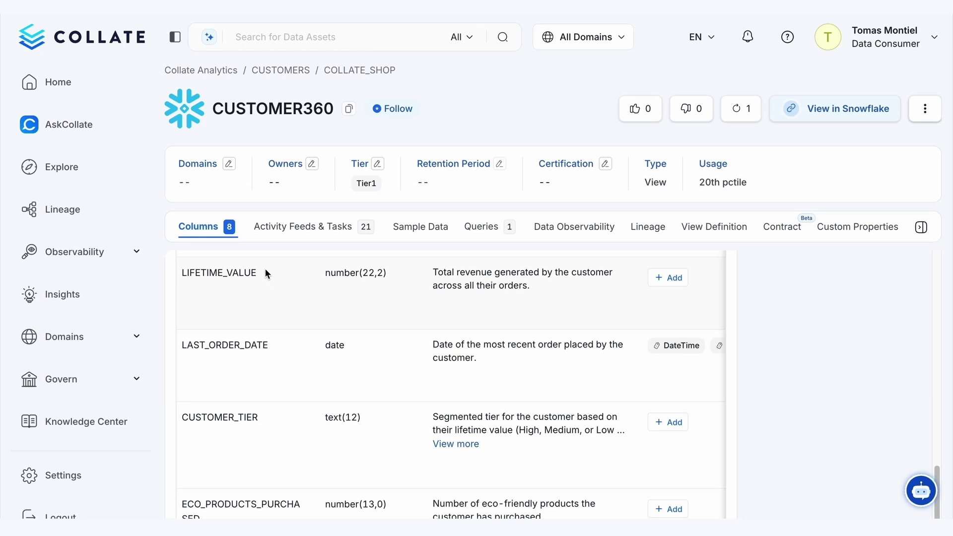
left_click_drag(267, 273, 201, 272)
scroll(352, 339, "down", 2)
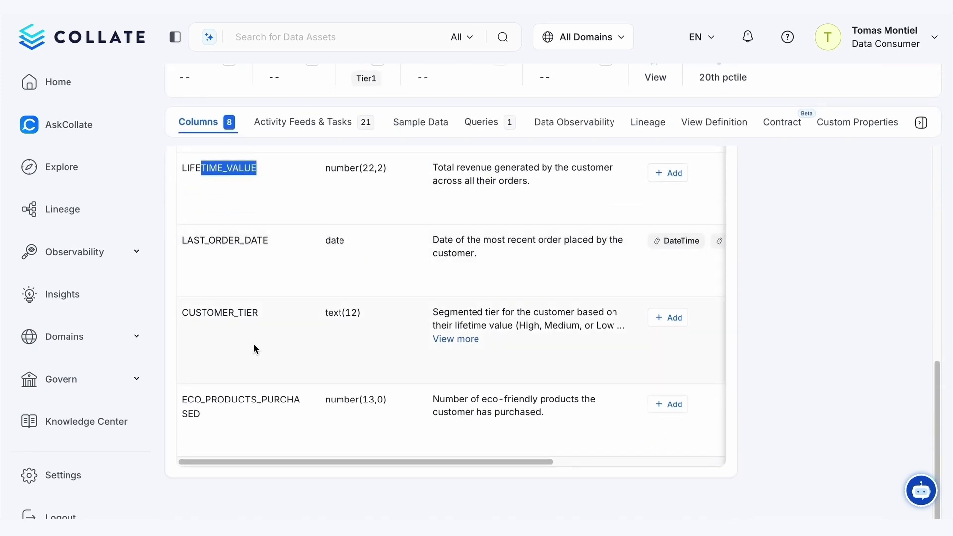
left_click(255, 313)
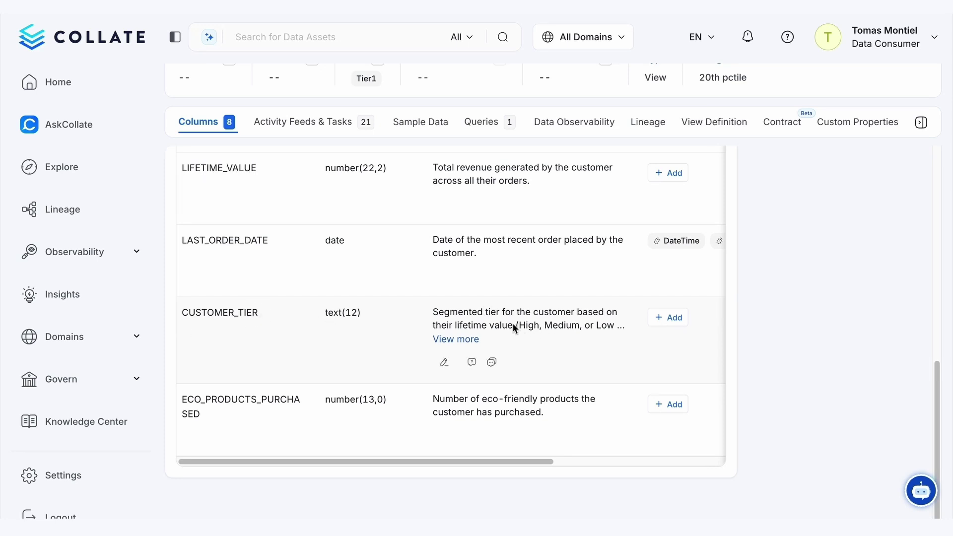
scroll(336, 338, "down", 1)
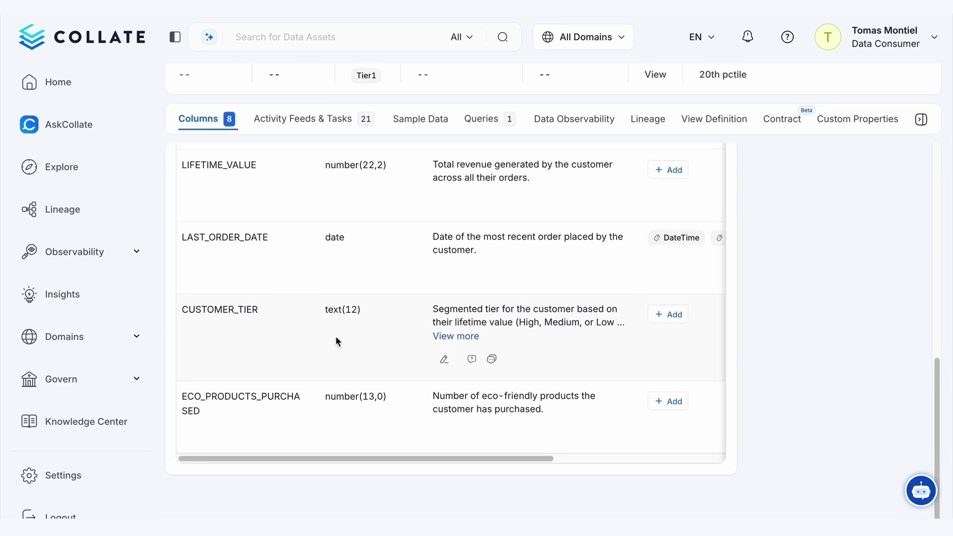
left_click(224, 413)
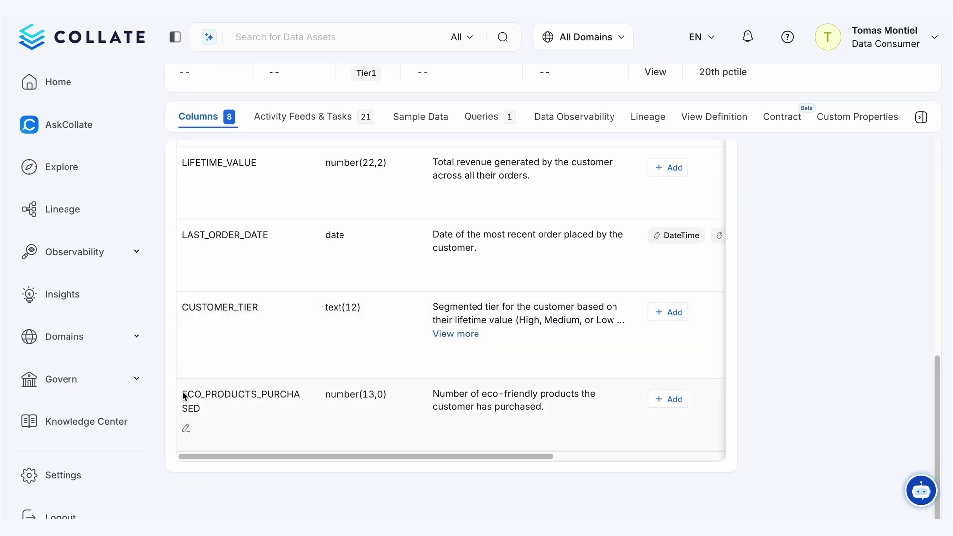
left_click_drag(183, 392, 197, 396)
left_click(267, 405)
scroll(160, 201, "up", 1)
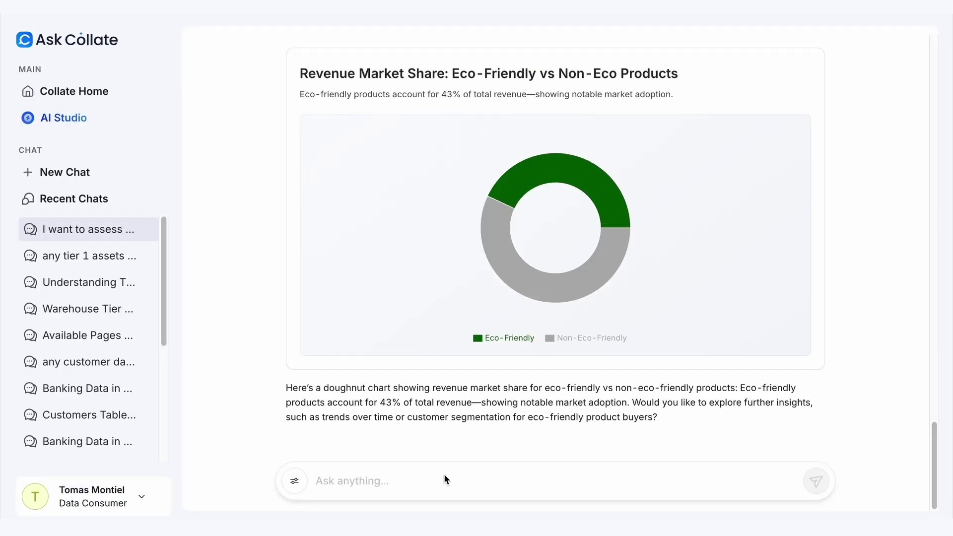
Back in the chat, ask for the percentage of customers that have bought eco products, grouped by customer tiers, pointing the assistant to customers360
type("now give me the per")
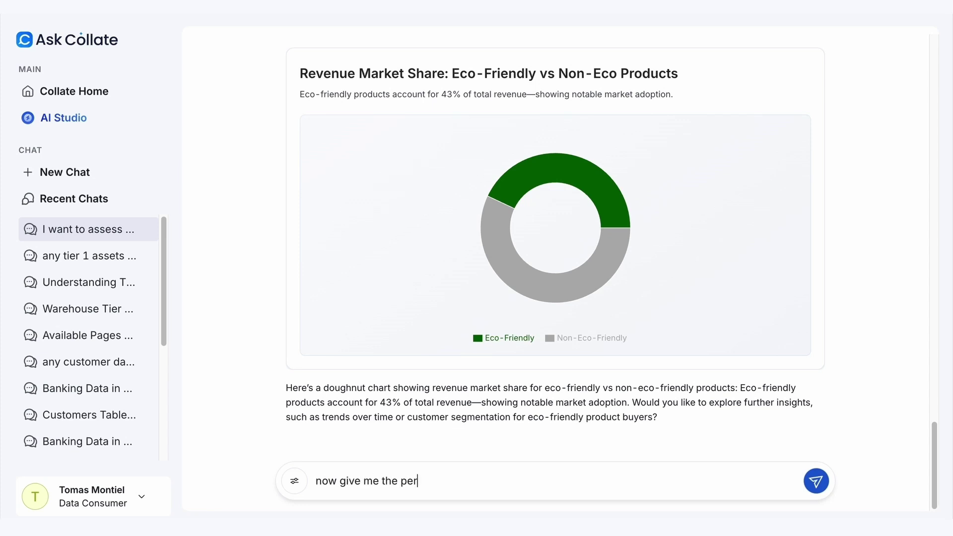
type("centage of customers that have ")
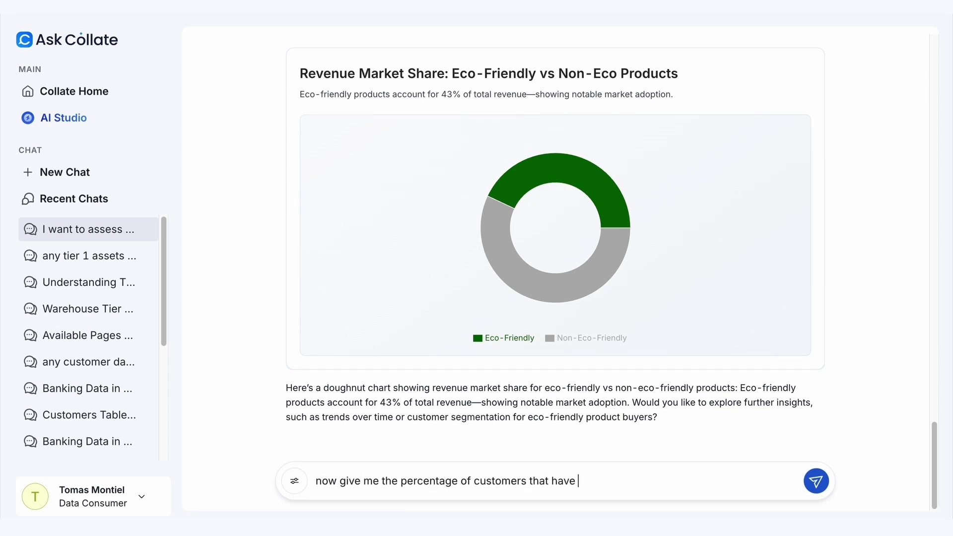
type("bought eco products, grouped ")
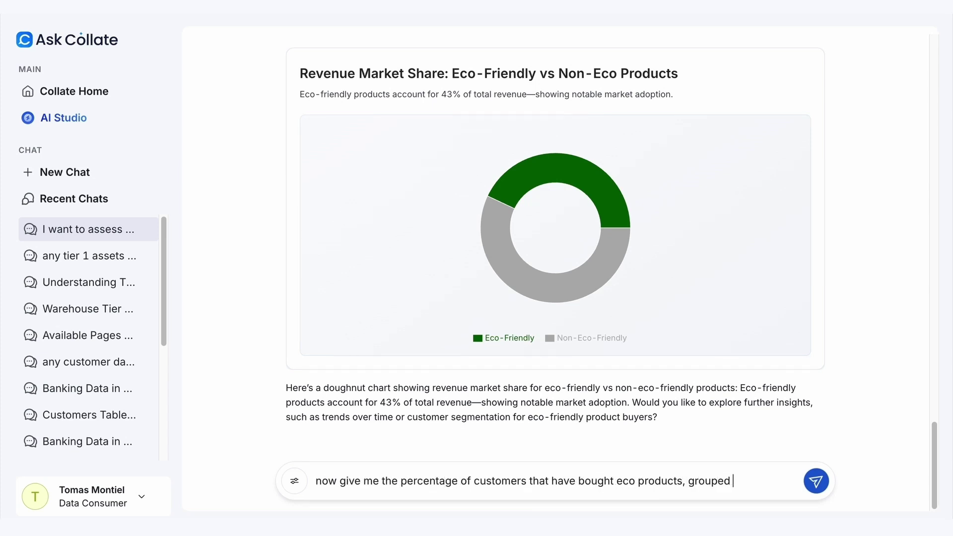
type("by customer tiers. You probably h")
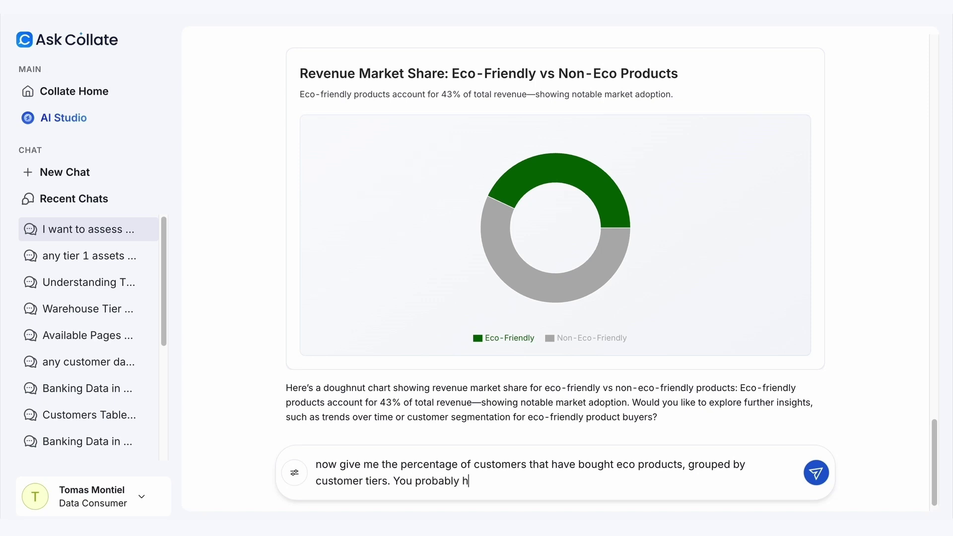
type("ave all the info you need in customers")
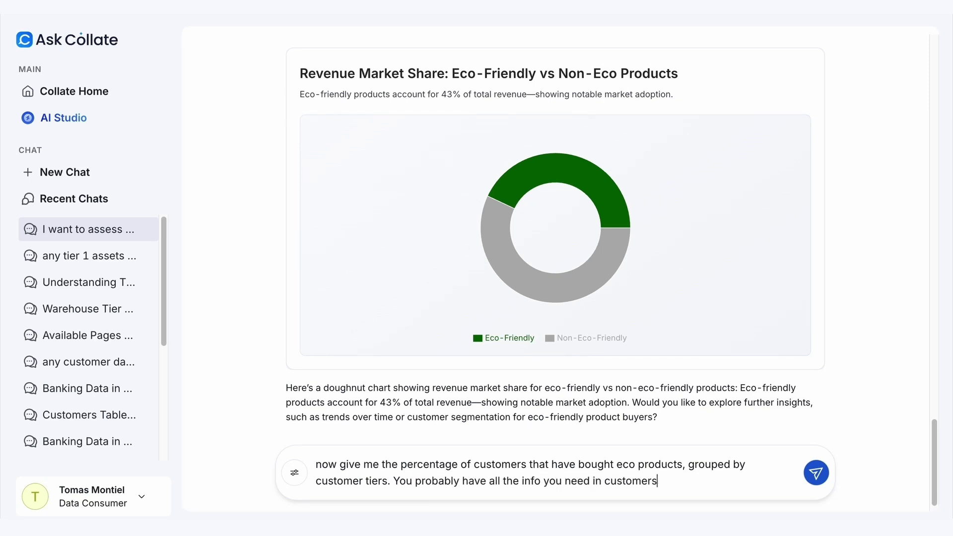
type("360")
key("Return")
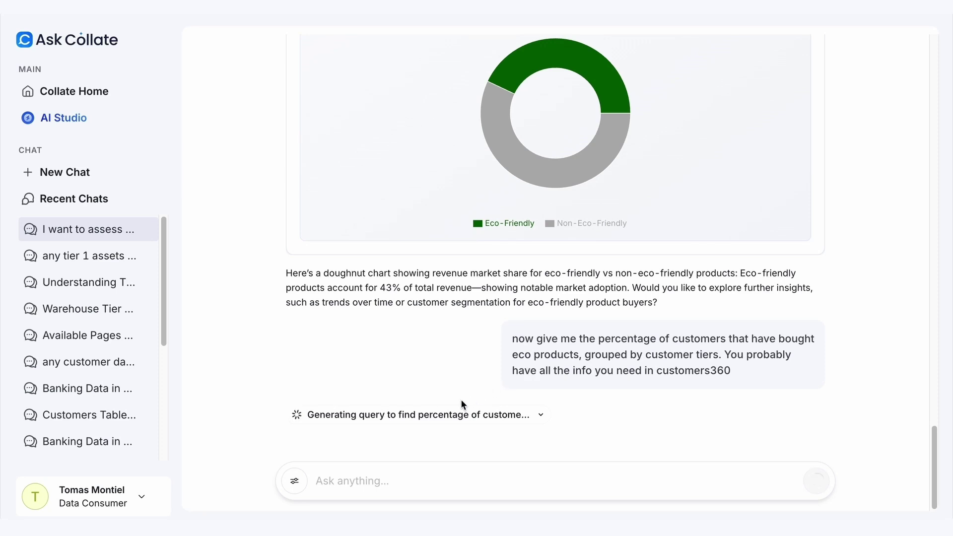
Check the query generation progress and view the SQL behind the customer tier result
left_click(463, 415)
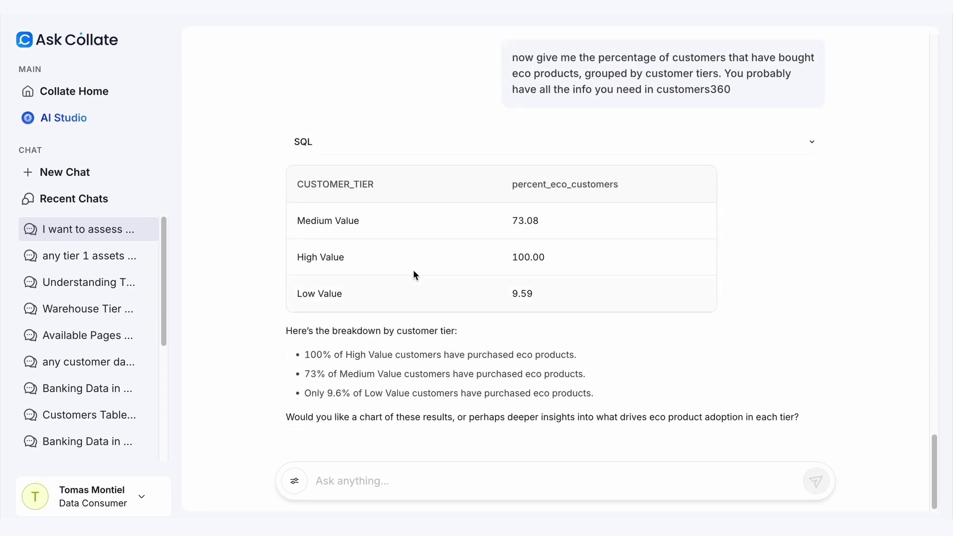
left_click(396, 143)
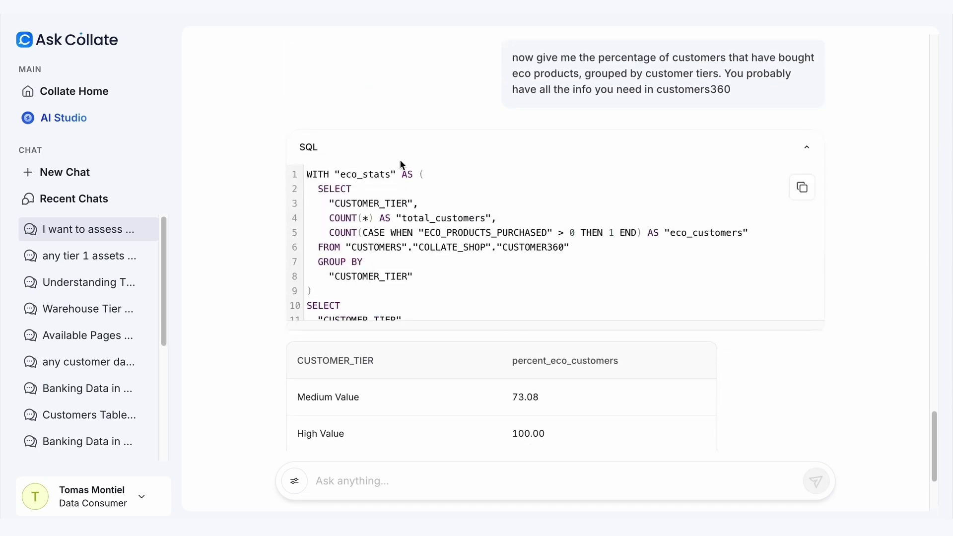
left_click(408, 156)
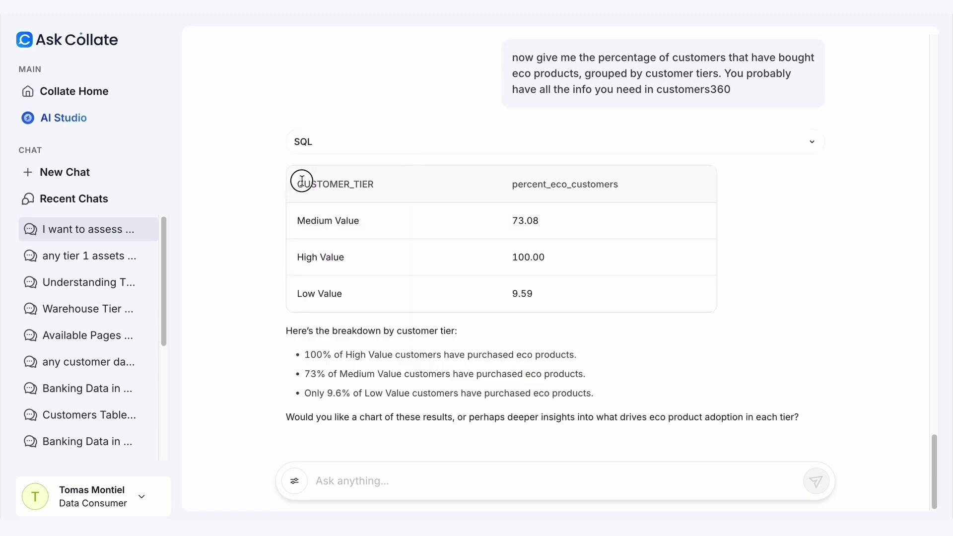
Examine the customer tier percentage table and the written breakdown for high, medium and low value customers
left_click_drag(302, 181, 617, 362)
left_click(493, 400)
left_click_drag(321, 376, 431, 377)
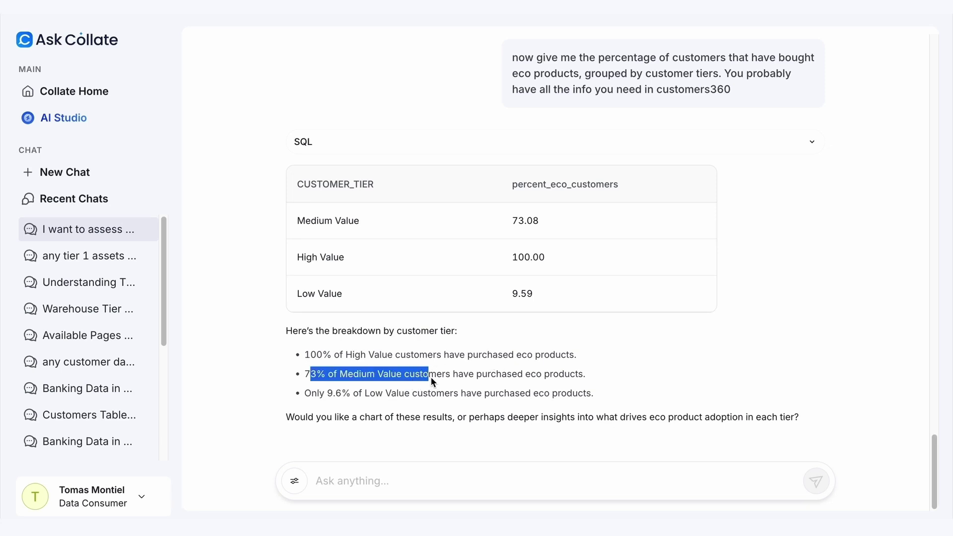
left_click(475, 382)
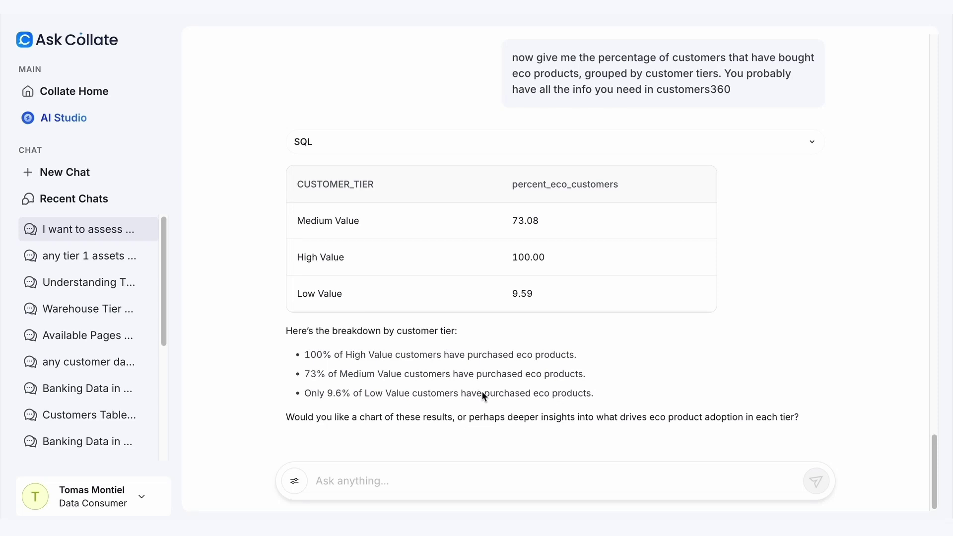
left_click_drag(467, 392, 391, 392)
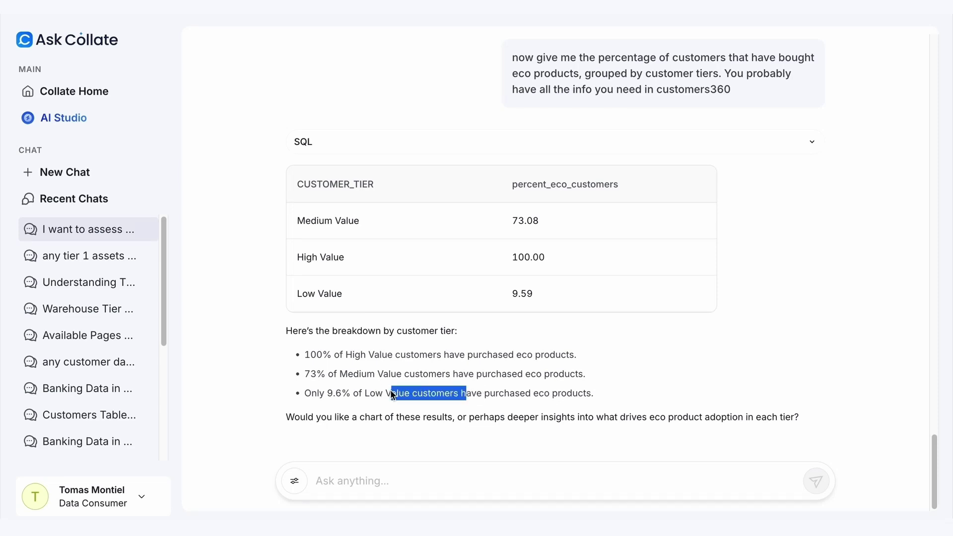
left_click(307, 393)
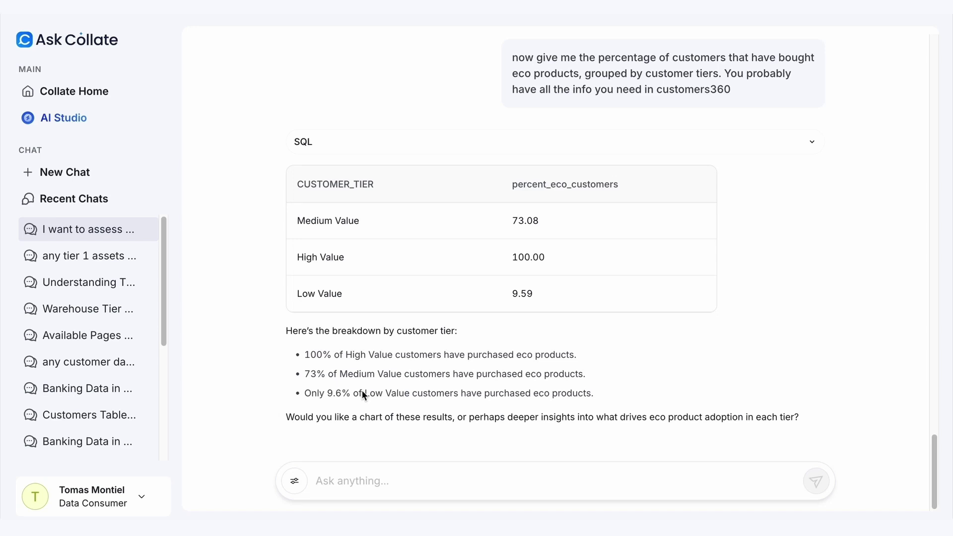
left_click_drag(368, 392, 300, 353)
left_click(461, 395)
Ask the assistant to search for product catalog assets, then list every eco-friendly product in the catalog and their total revenue
type("sear")
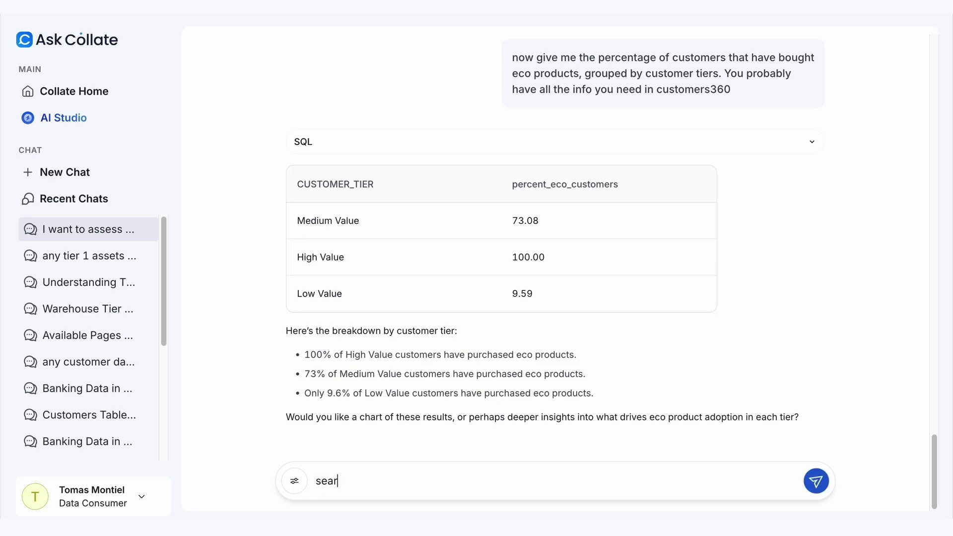
type("ch for product catalog assets, then list me every eco fru")
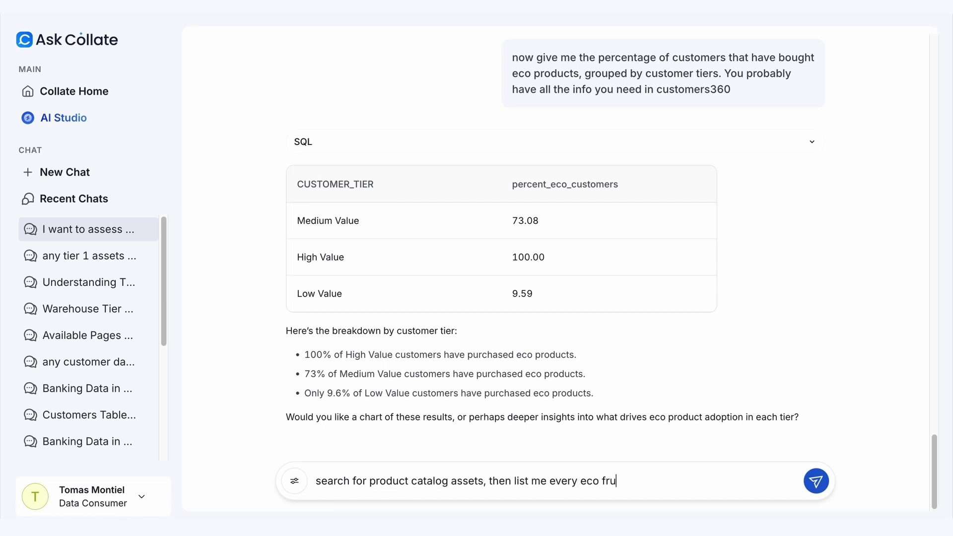
key("BackSpace")
type("iendyl product in the ")
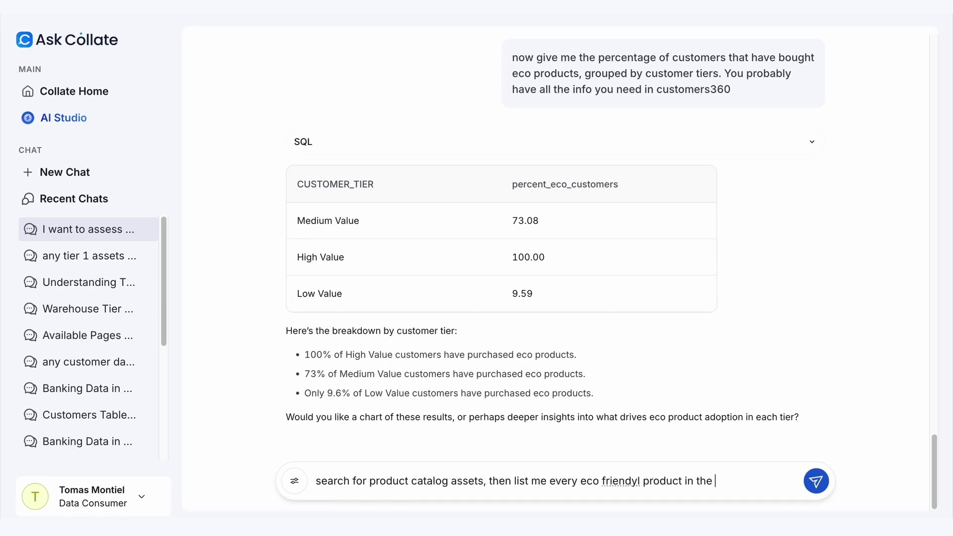
type("catalog, and their total revenue")
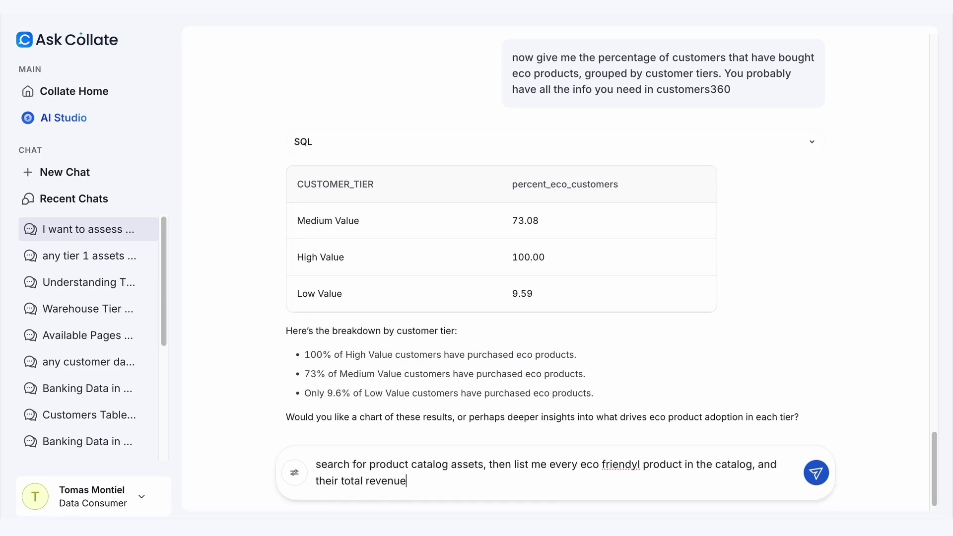
key("Return")
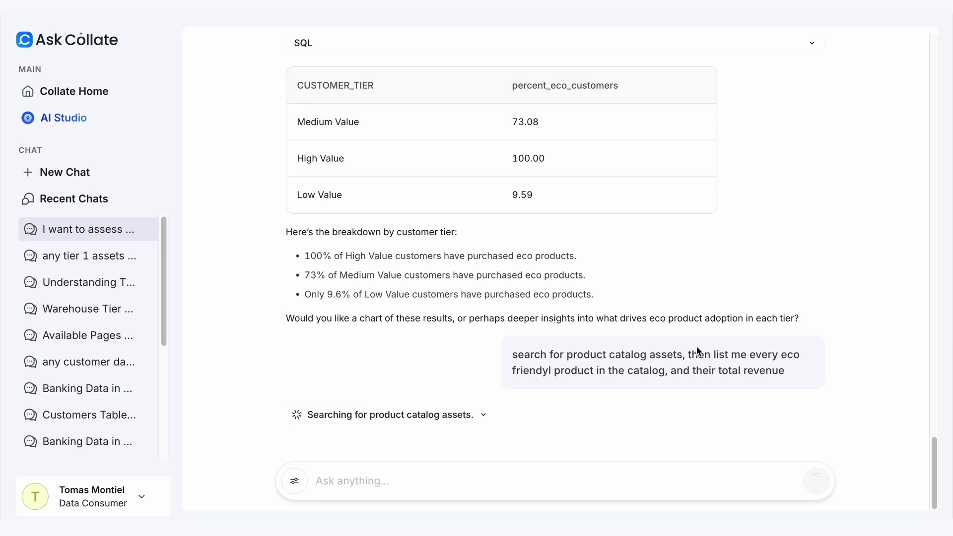
Reread the submitted product listing request and check the assistant's query generation progress
left_click_drag(698, 355, 795, 372)
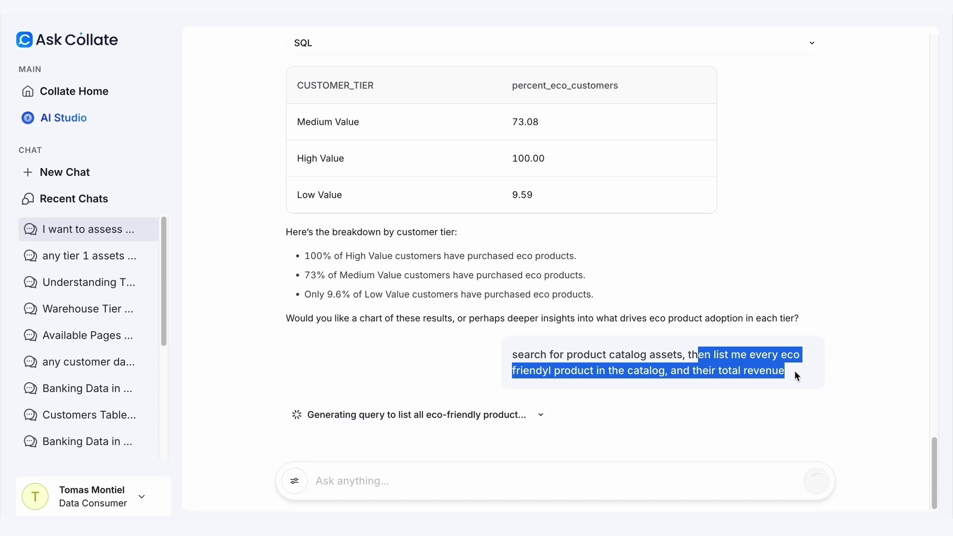
left_click(701, 399)
left_click(529, 414)
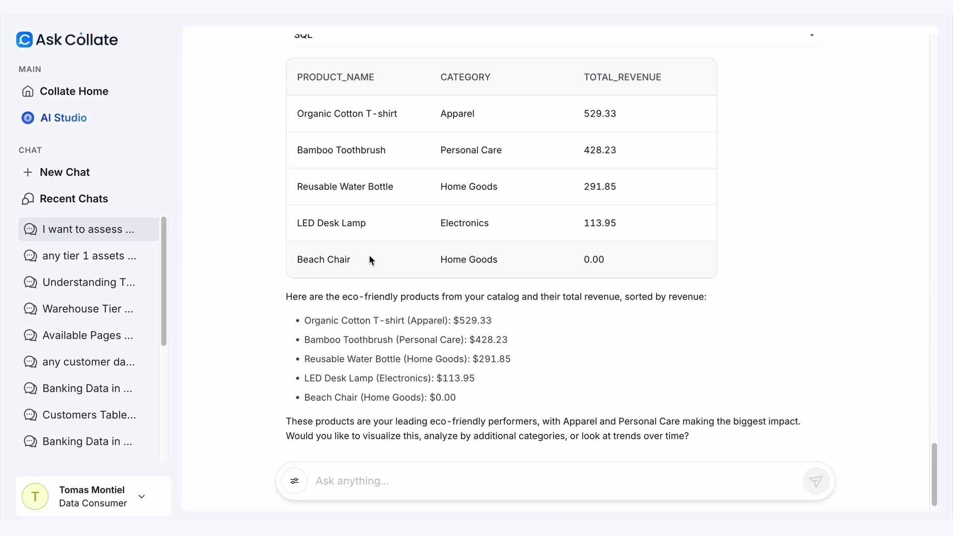
Inspect the Beach Chair row in the eco-friendly product revenue table and the summary below it
left_click_drag(301, 261, 621, 263)
left_click(620, 260)
scroll(621, 293, "down", 1)
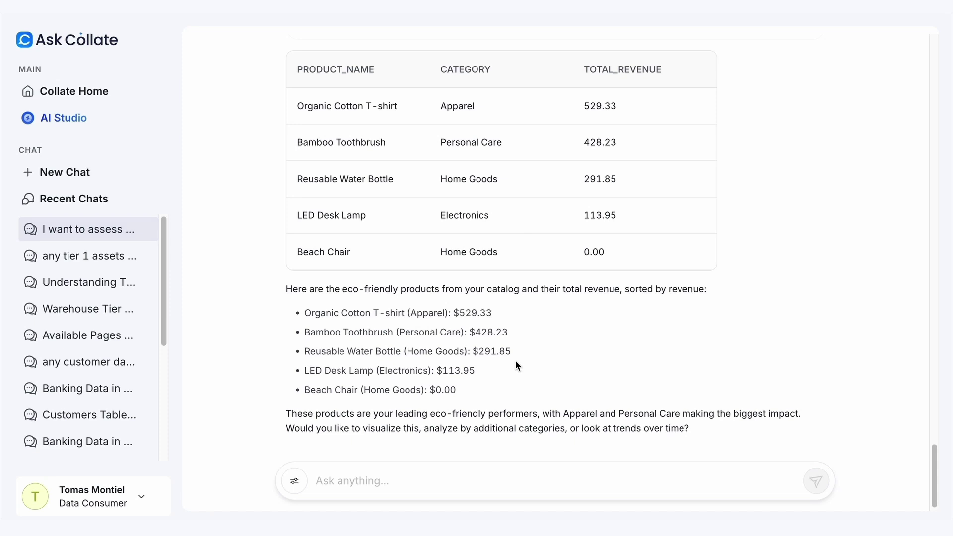